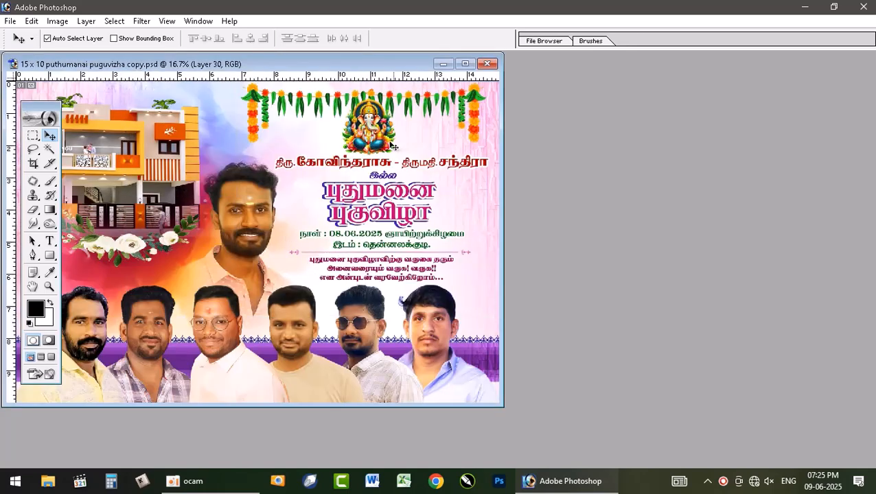
Step: Check the document dimensions and resolution of the housewarming banner without changing them
left_click(57, 21)
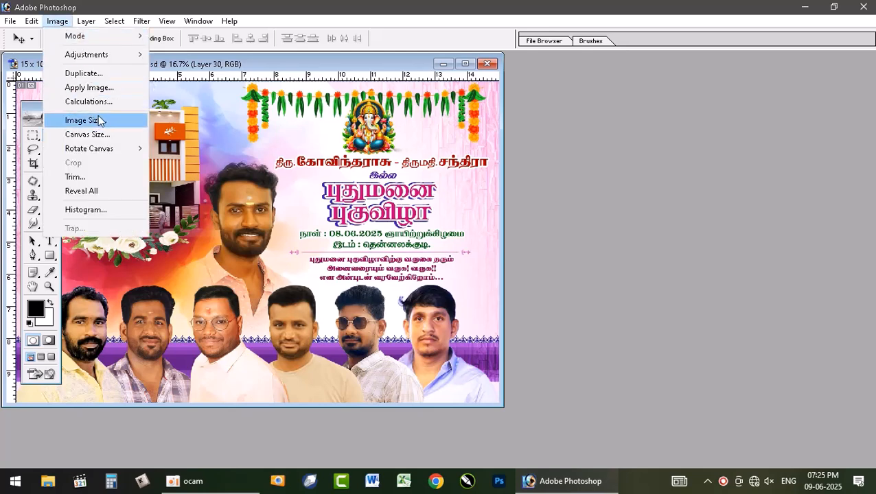
left_click(101, 119)
key("Tab")
key("Tab")
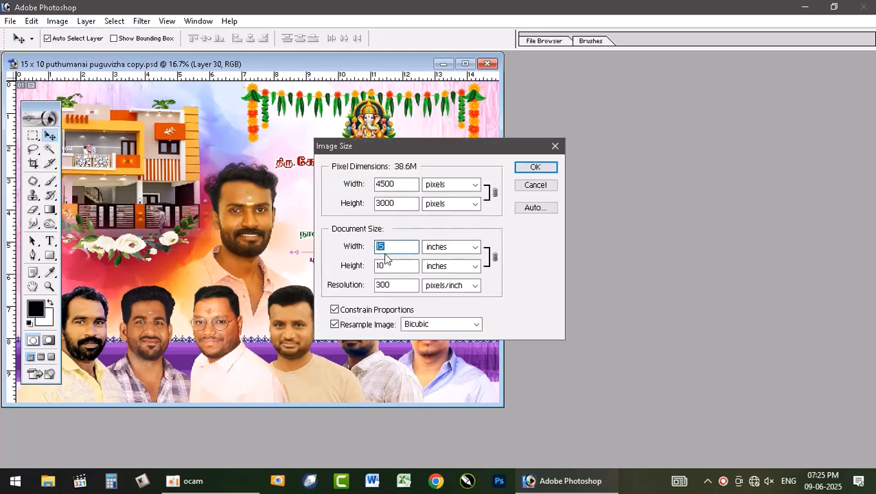
left_click(536, 186)
Step: Create a new 15 x 10 inch RGB document at 300 pixels/inch and move its window clear of the banner
key("ctrl+n")
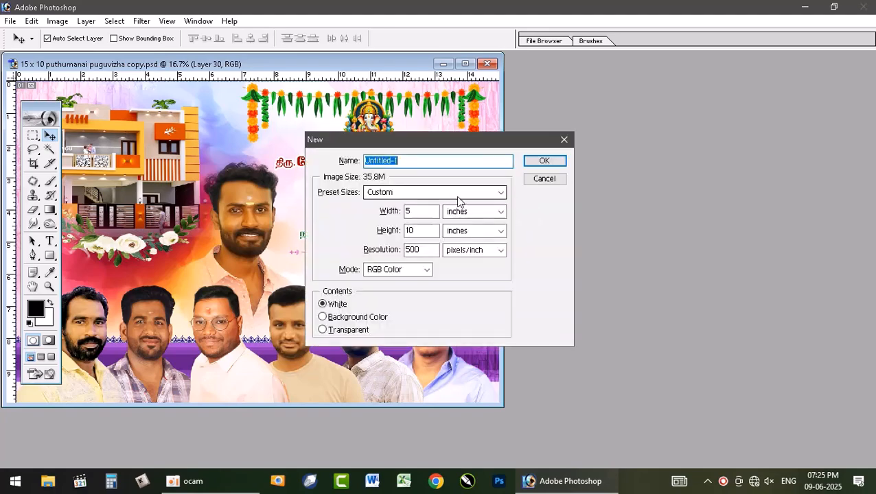
double_click(409, 211)
type("15")
key("Tab")
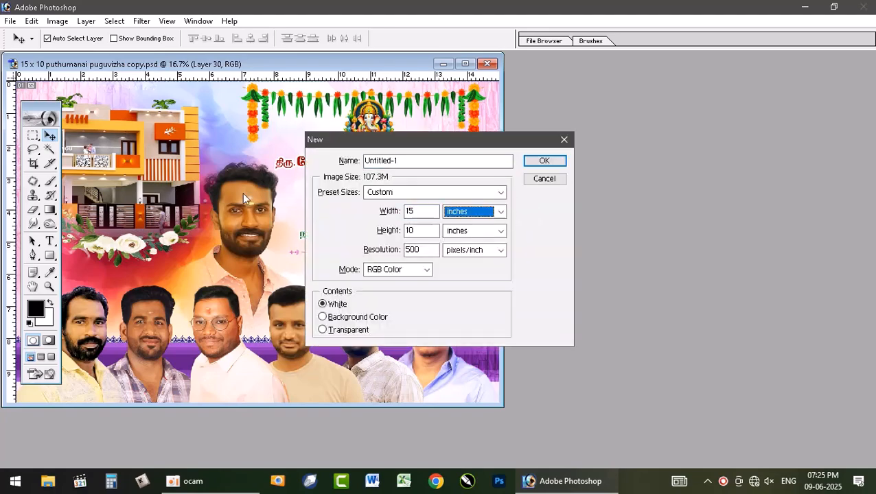
key("Tab")
key("Tab")
key("Tab")
type("300")
key("Return")
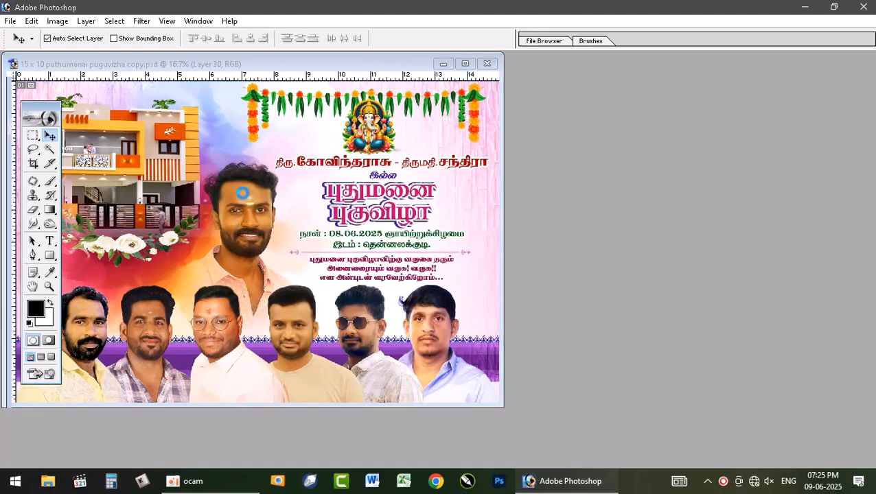
left_click_drag(323, 77, 439, 93)
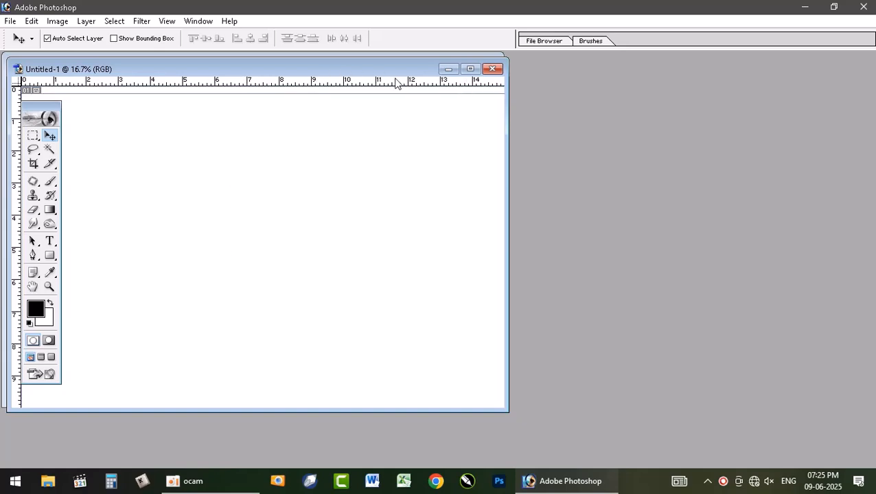
left_click_drag(380, 69, 583, 167)
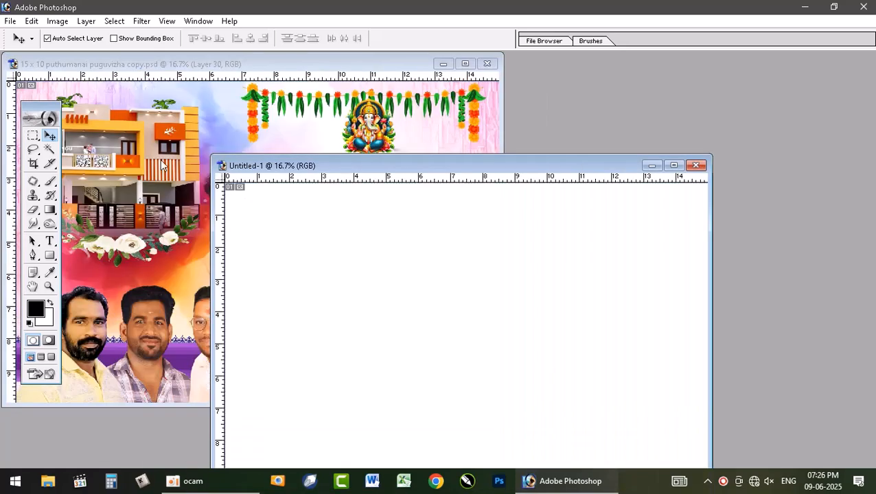
Step: Copy the row of six portraits from the banner into the new document and place it along the bottom edge of the canvas
left_click(100, 164)
left_click(255, 214)
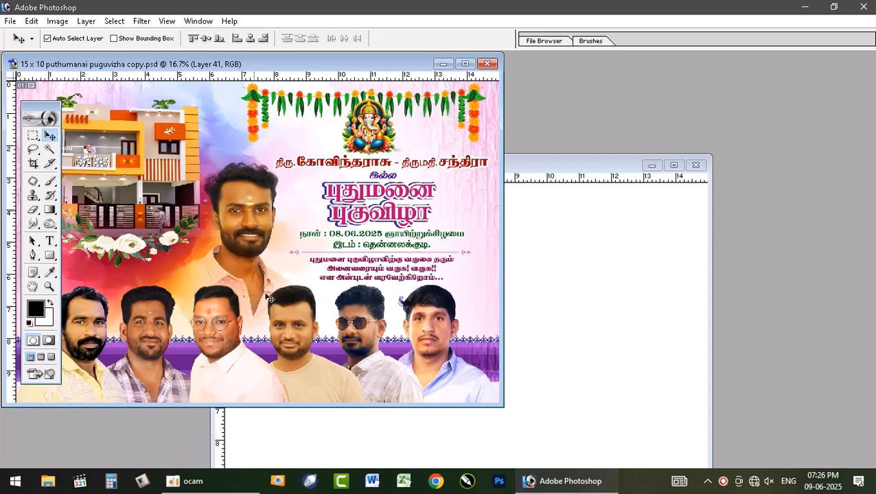
left_click_drag(289, 330, 539, 370)
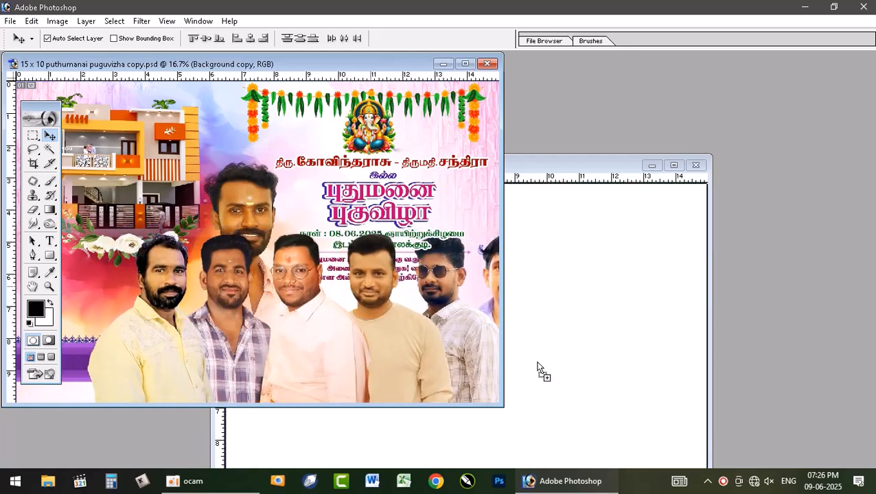
left_click_drag(569, 320, 502, 426)
left_click(673, 165)
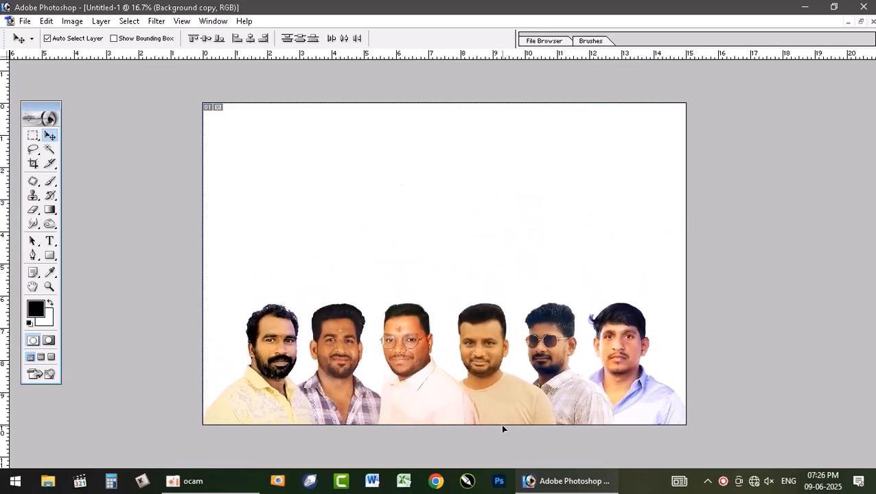
left_click(859, 23)
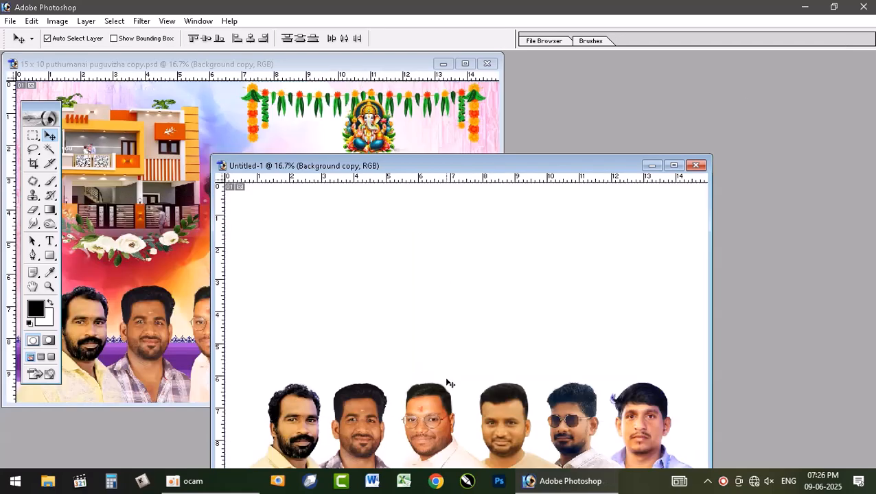
left_click(676, 166)
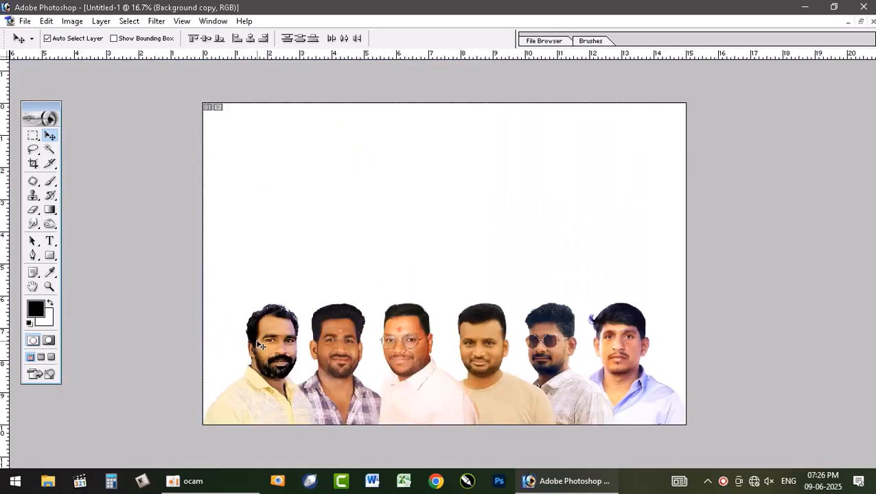
key("ctrl+e")
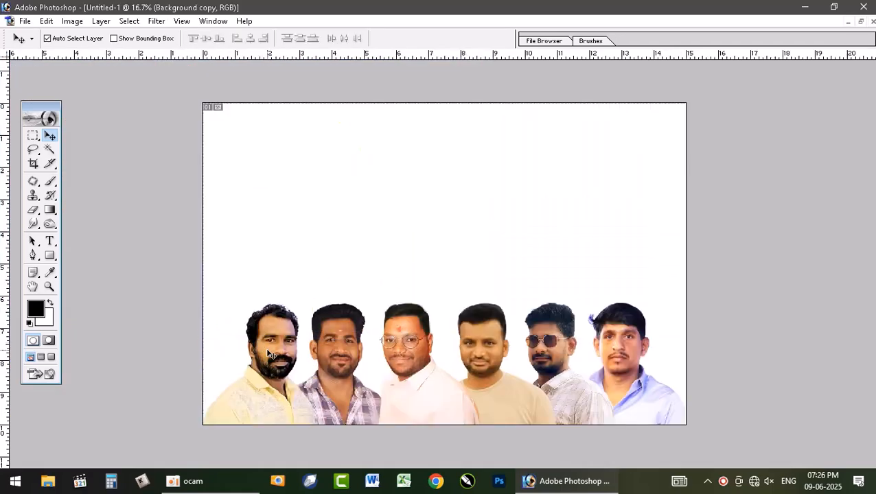
left_click_drag(268, 350, 273, 291)
key("ctrl+z")
left_click_drag(349, 357, 346, 246)
key("ctrl+z")
left_click(400, 344)
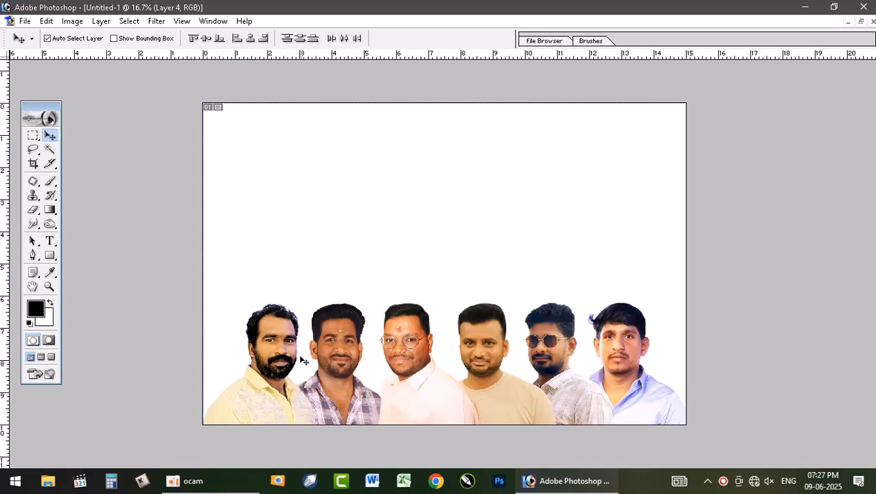
Step: Shift the yellow-shirted man's portrait slightly left and align the row of portraits by their top edges
left_click(284, 326)
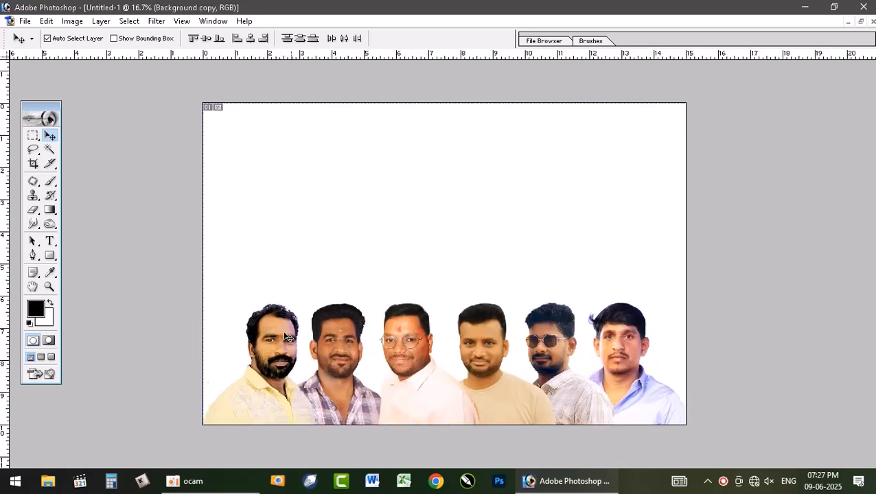
left_click_drag(274, 360, 267, 321)
key("ctrl+z")
key("ctrl+z")
left_click(195, 38)
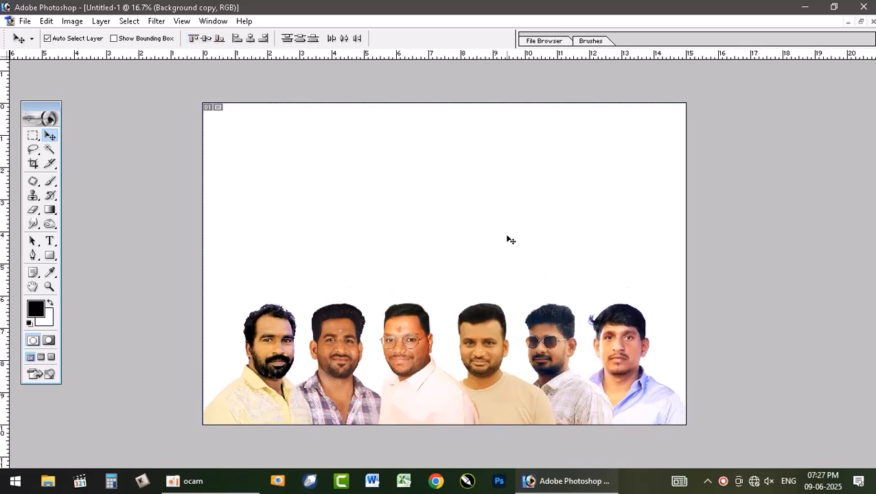
Step: Copy the house picture with its flower spray from the banner into the upper-left area of the new canvas
left_click(861, 22)
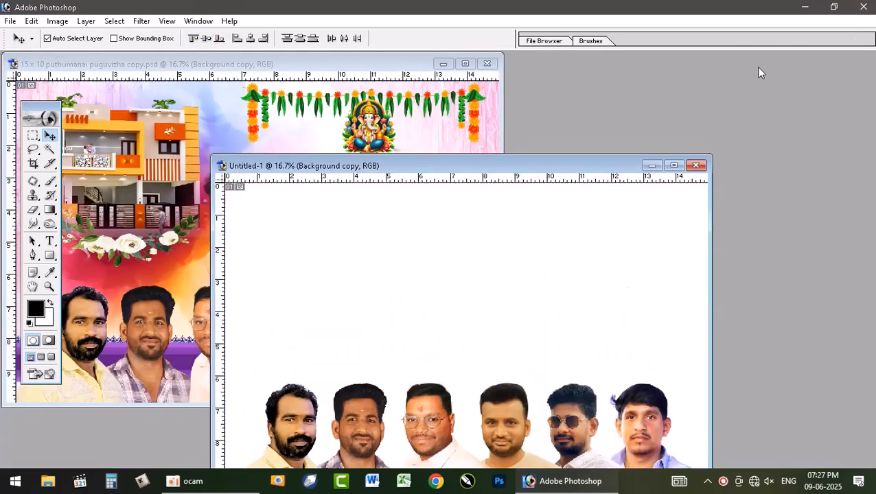
left_click(170, 185)
left_click_drag(169, 185, 345, 291)
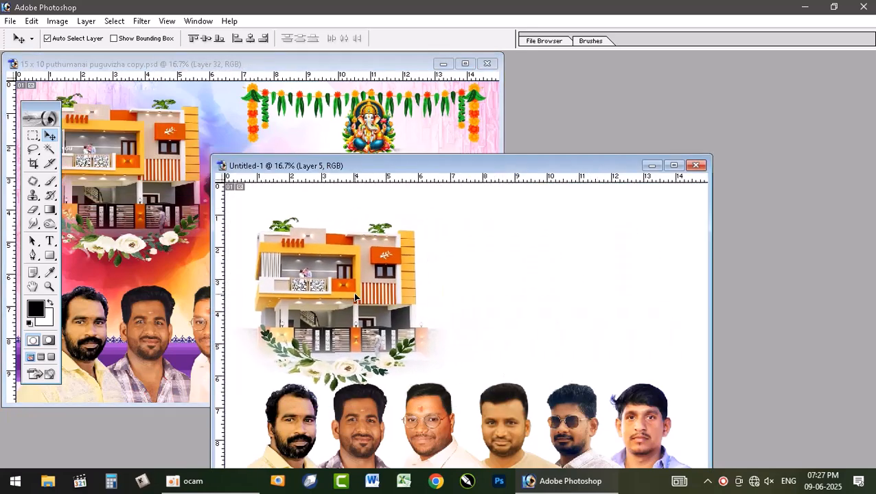
Step: Copy the Ganesha image and the leaf-and-marigold garland from the banner into the upper-right area of the new canvas
left_click(358, 143)
left_click_drag(358, 142, 606, 235)
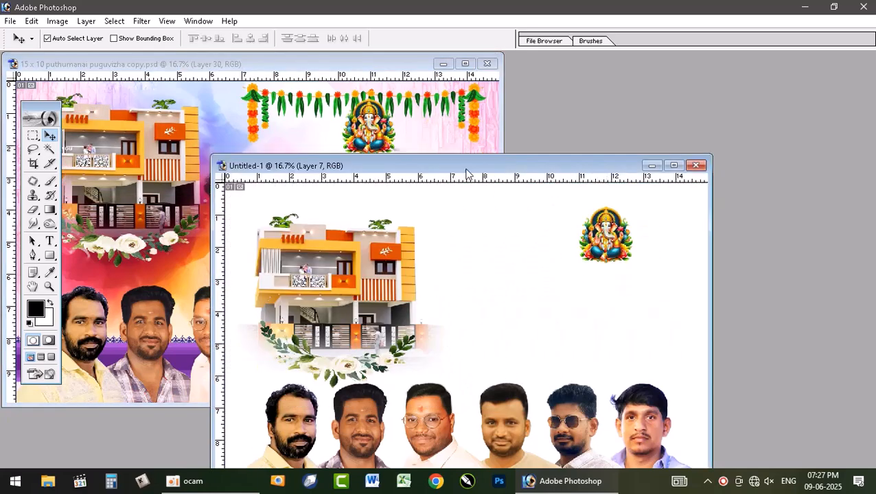
left_click(395, 103)
left_click_drag(391, 99, 610, 209)
Step: Copy the Tamil invitation text block from the banner to below the Ganesha image and nudge it slightly up and left
left_click(192, 145)
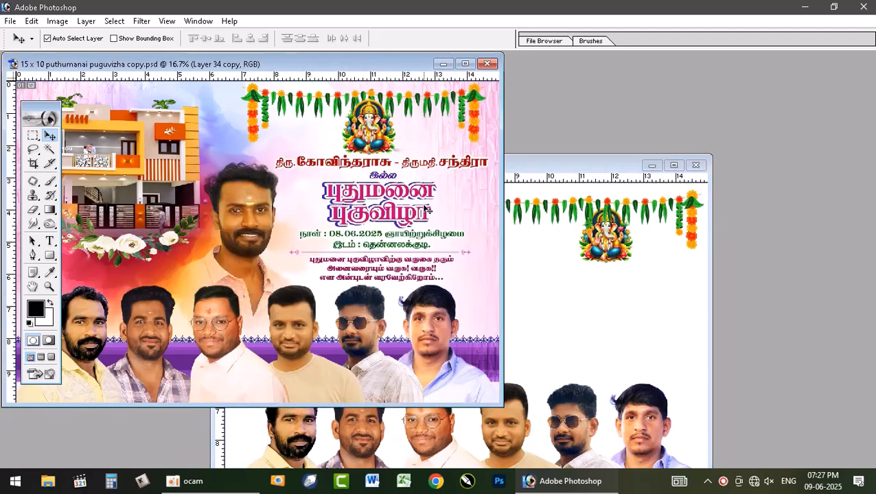
left_click_drag(377, 192, 583, 294)
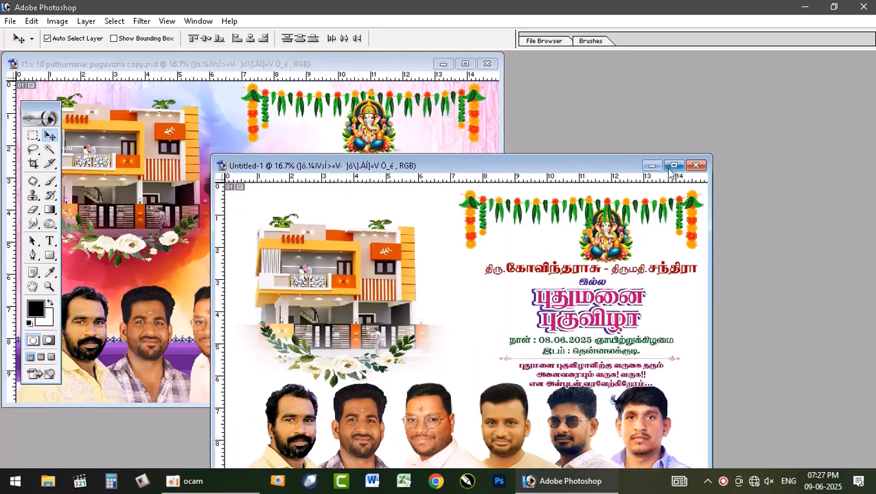
left_click(674, 166)
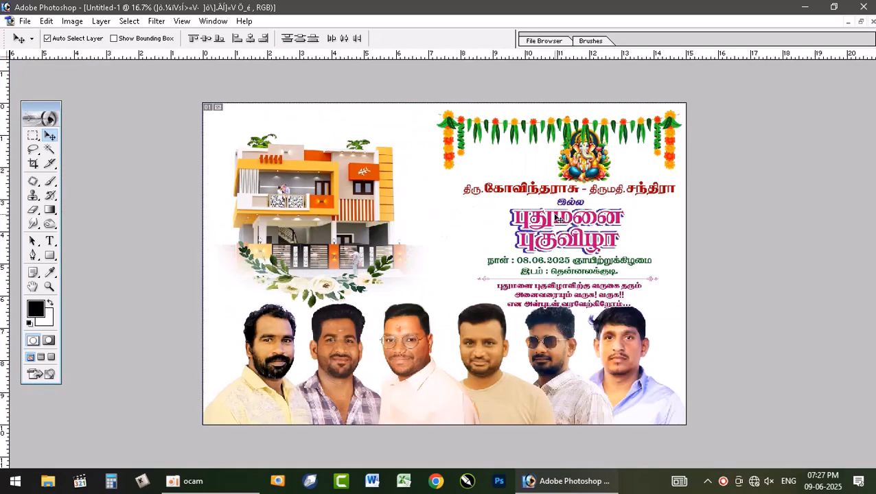
key("shift+Up")
key("shift+Up")
key("shift+Up")
key("shift+Up")
key("shift+Left")
key("shift+Left")
key("shift+Left")
key("shift+Left")
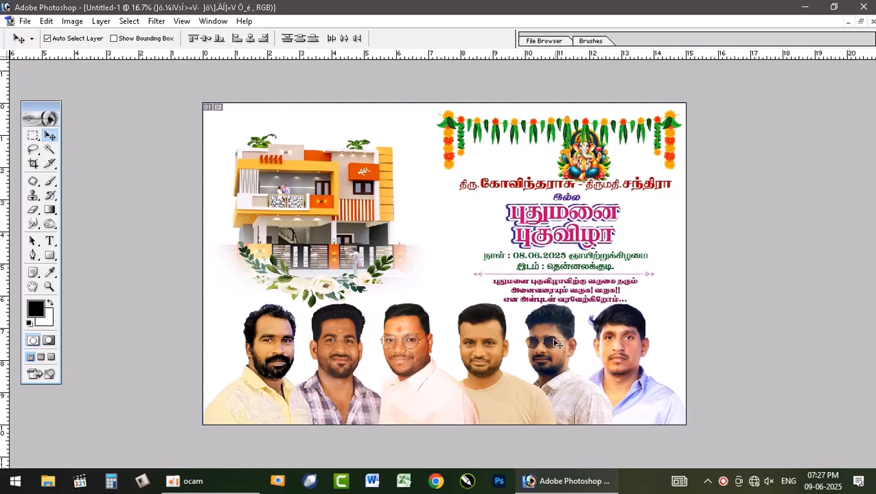
Step: Lower the row of six portraits slightly and shift the invitation text block a little down and right
left_click_drag(557, 343, 555, 350)
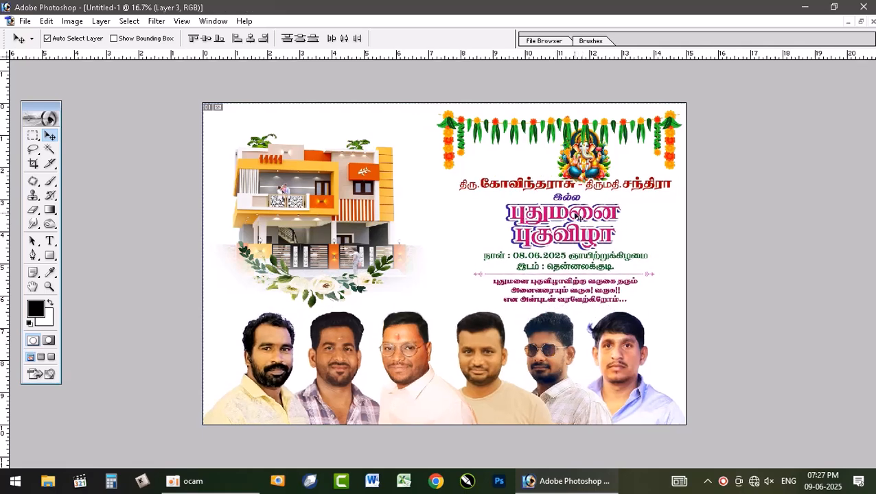
left_click_drag(566, 218, 568, 223)
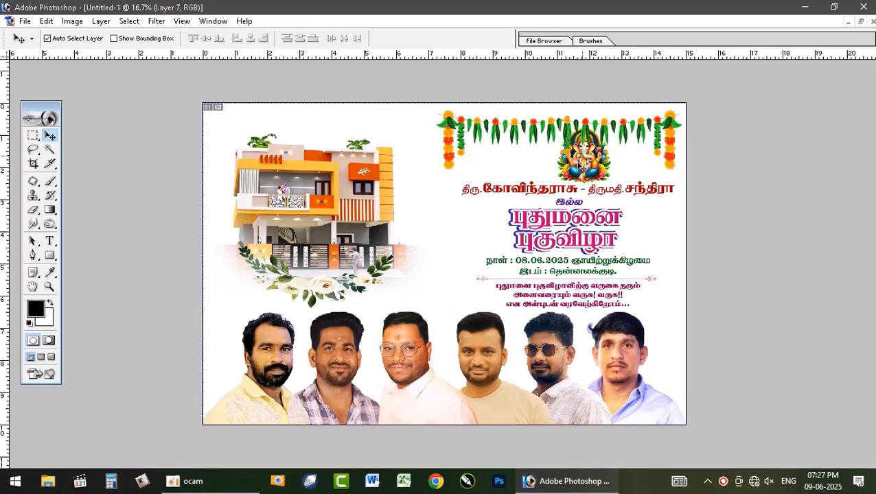
Step: Bring the Ganesha image forward, centre it under the garland, and move the invitation text block up closer to it
key("ctrl+]")
left_click_drag(598, 168, 581, 157)
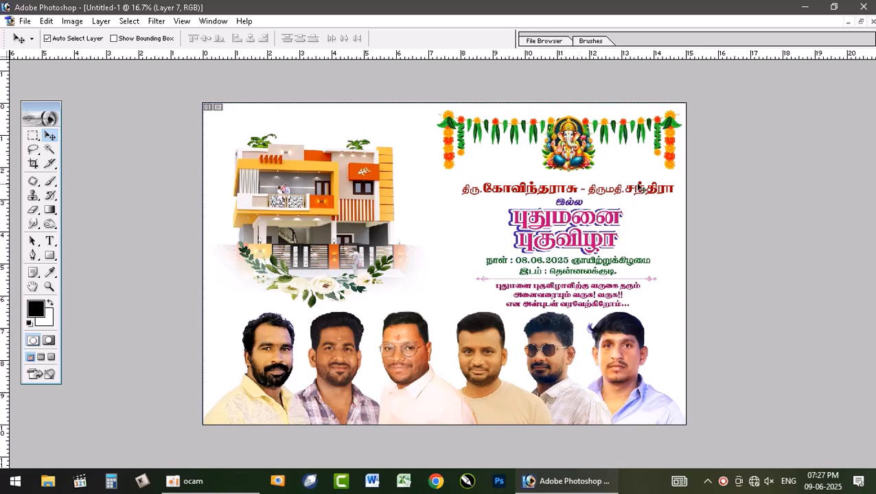
left_click_drag(638, 186, 639, 180)
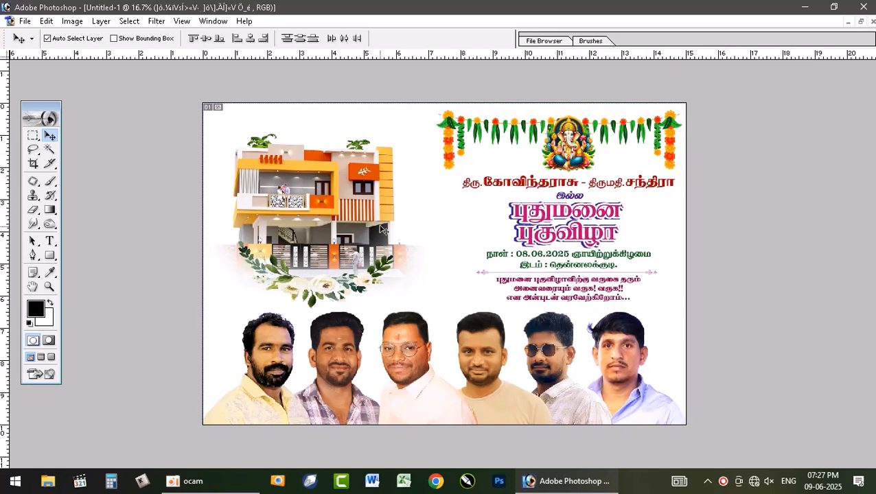
Step: Move the house picture with its flower spray slightly up and left
left_click_drag(382, 230, 375, 221)
left_click(281, 364)
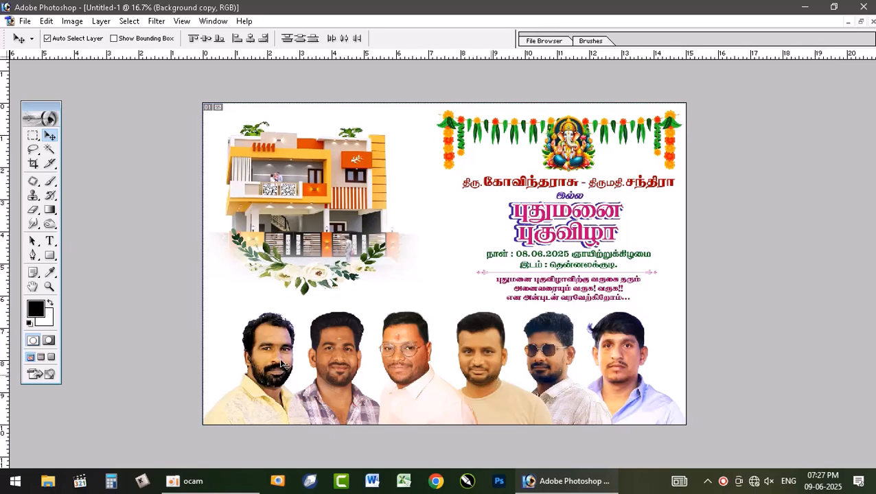
Step: Copy the large central portrait from the banner into the new document, between the house and the invitation text
left_click(861, 22)
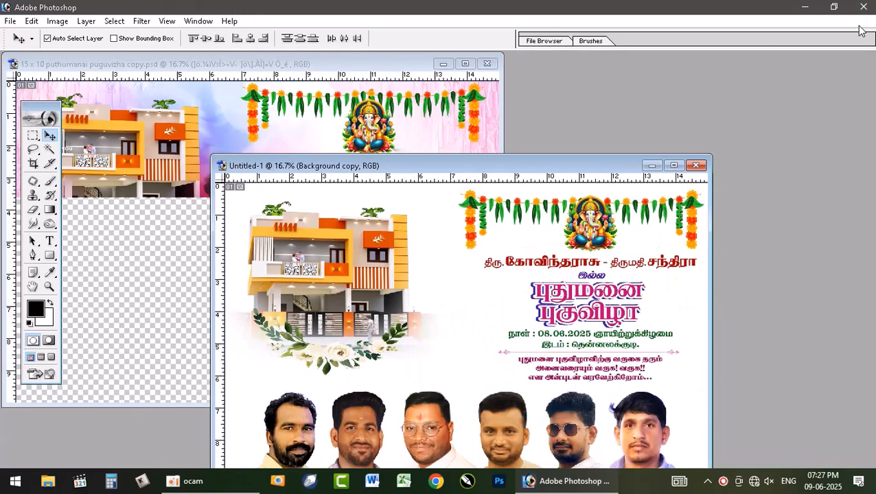
left_click(177, 248)
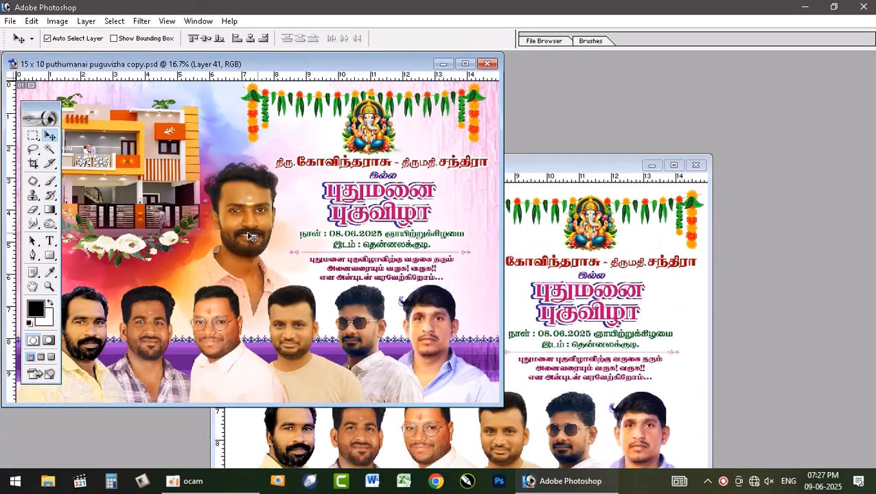
left_click_drag(529, 316, 421, 313)
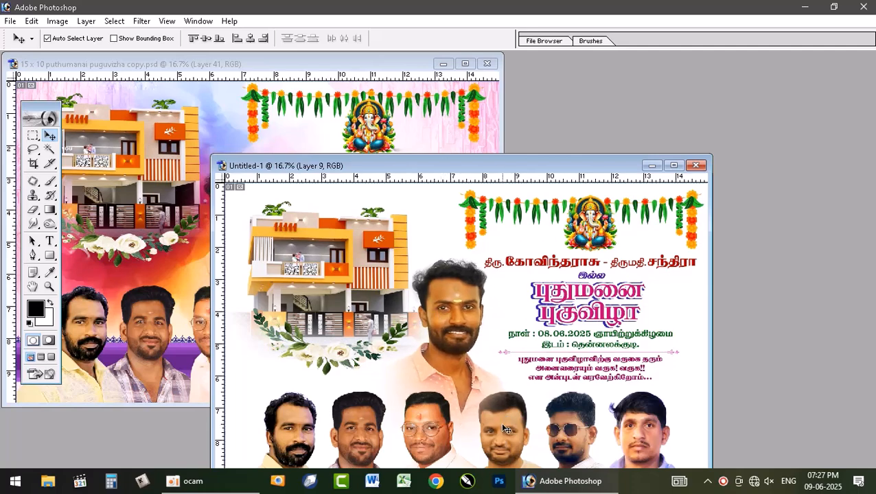
left_click(674, 166)
Step: Bring the portrait of the man with glasses in front of the beige-shirted one and nudge the large central portrait slightly down
left_click(482, 359)
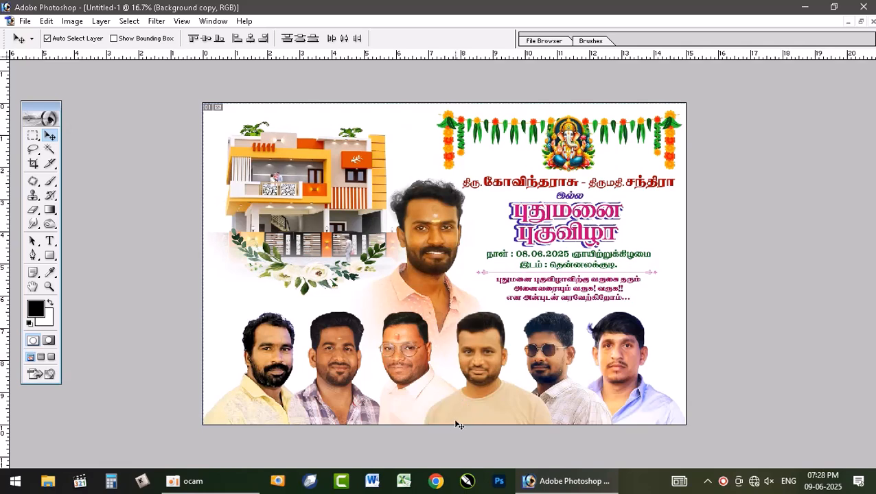
left_click(421, 397)
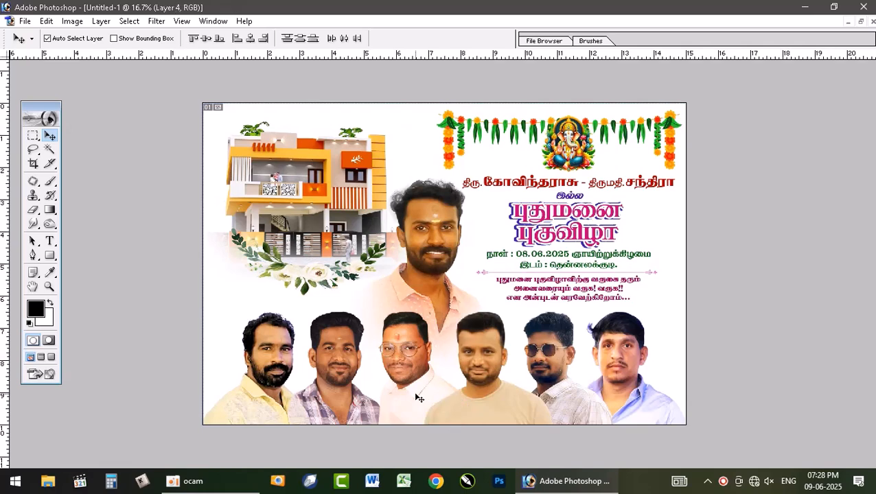
key("ctrl+bracketright")
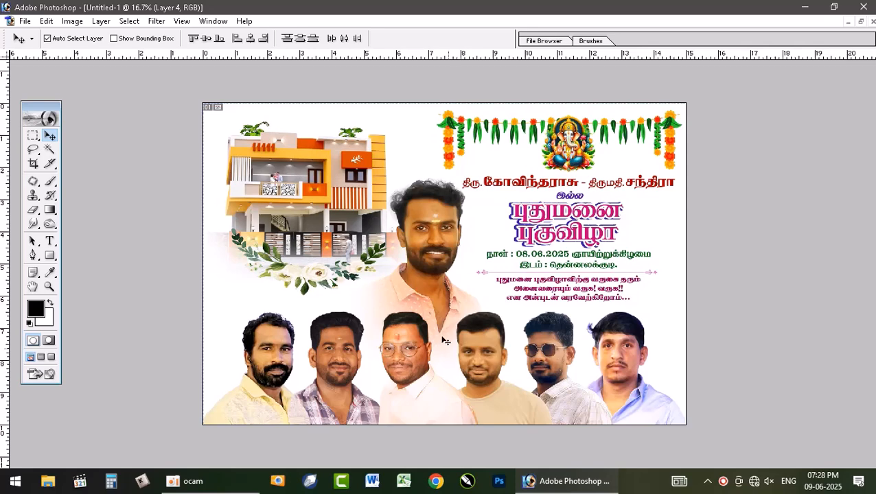
left_click(428, 261)
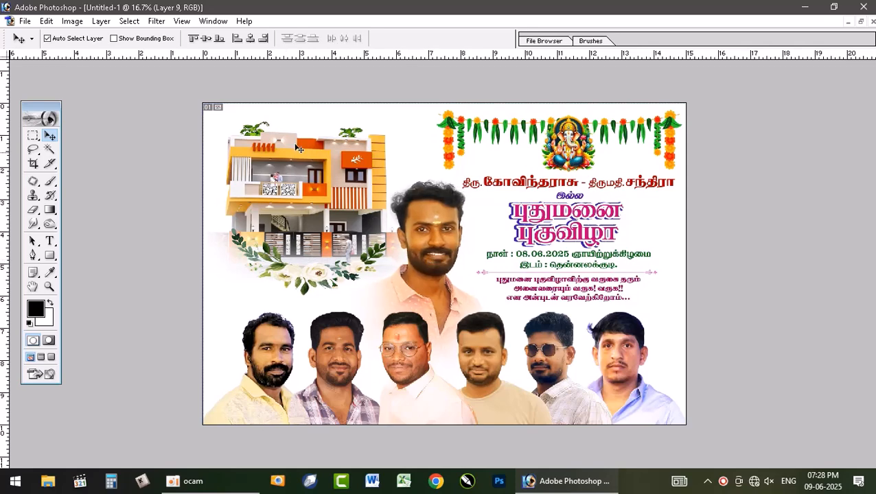
Step: Copy the watercolour splash from the finished banner into the new document behind the other artwork, and nudge the central portrait slightly right
left_click(861, 22)
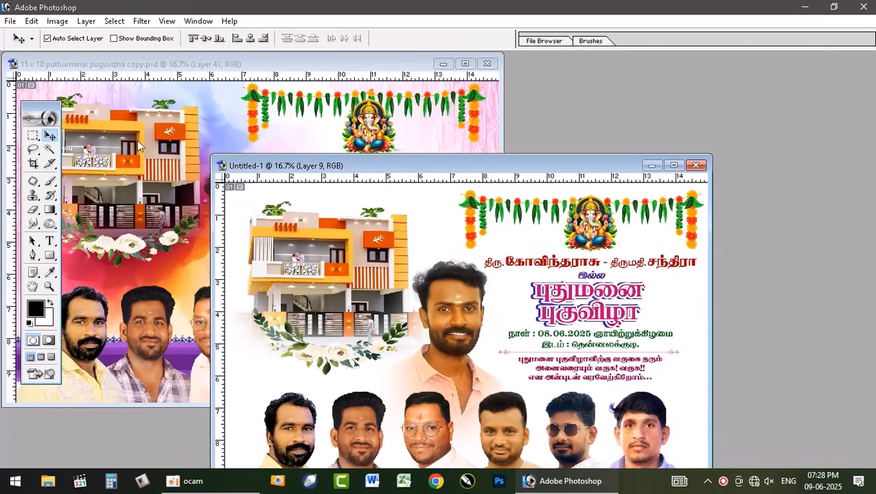
left_click(215, 135)
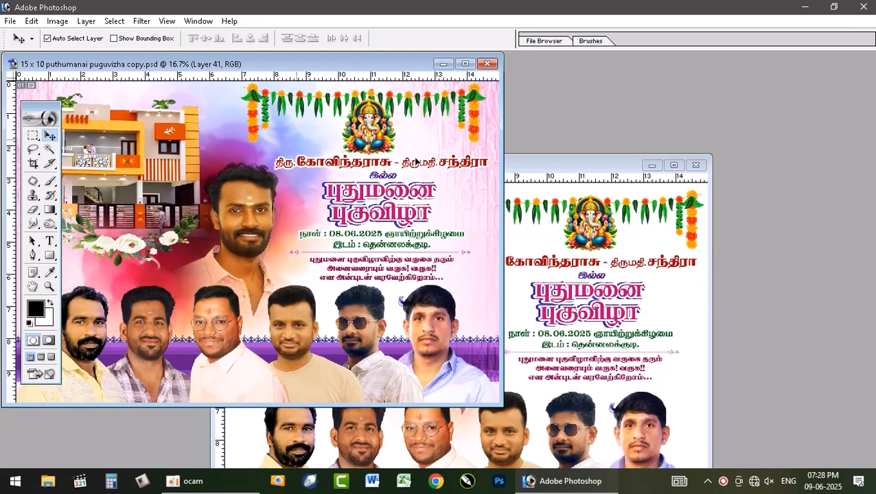
left_click_drag(416, 162, 573, 284)
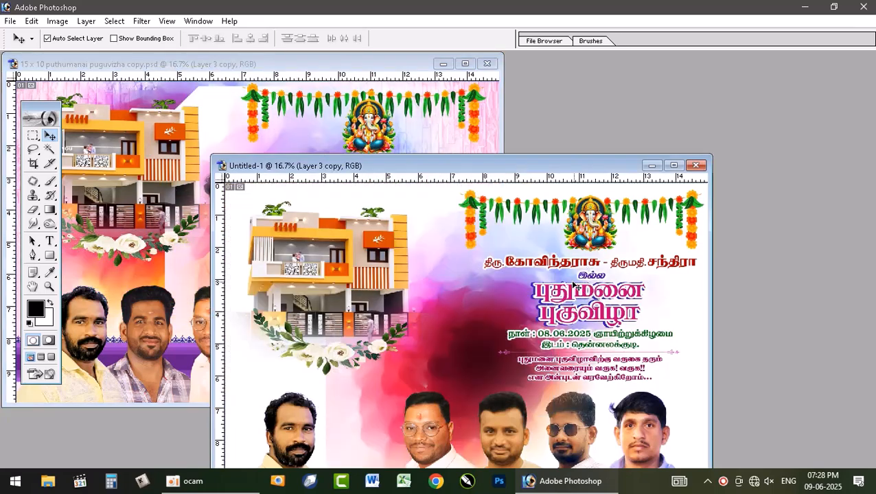
left_click(673, 165)
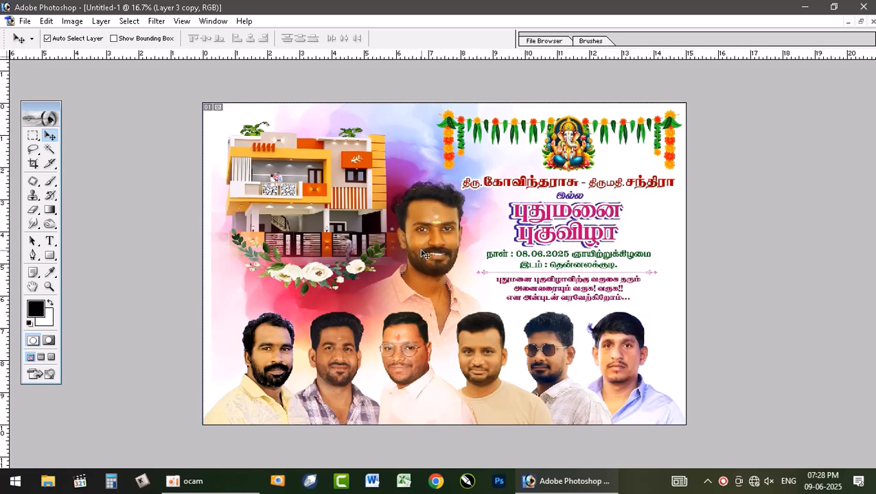
left_click_drag(421, 251, 426, 250)
Step: Duplicate the watercolour splash layer and shift the duplicate slightly left behind the house
left_click(400, 170)
left_click(401, 169)
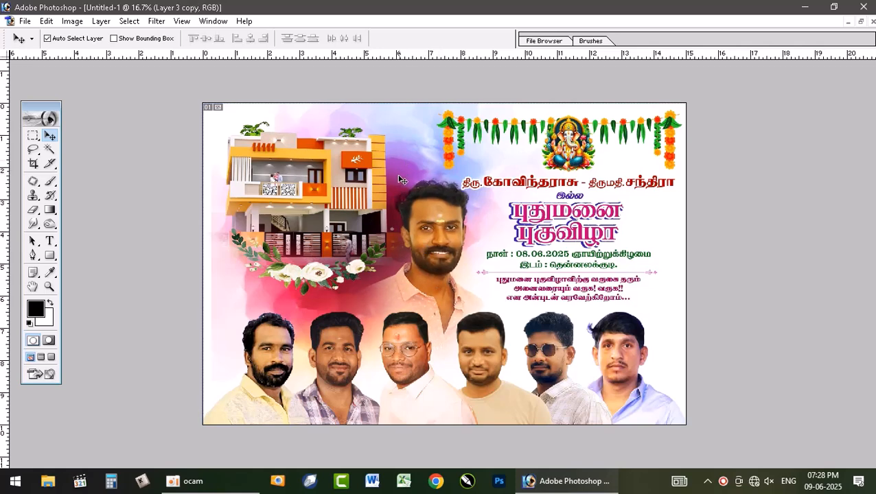
key("ctrl+j")
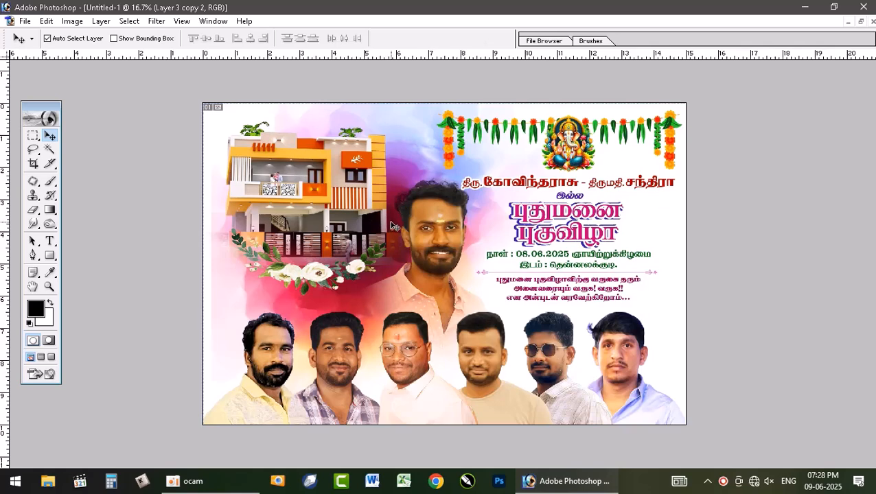
left_click_drag(395, 227, 370, 221)
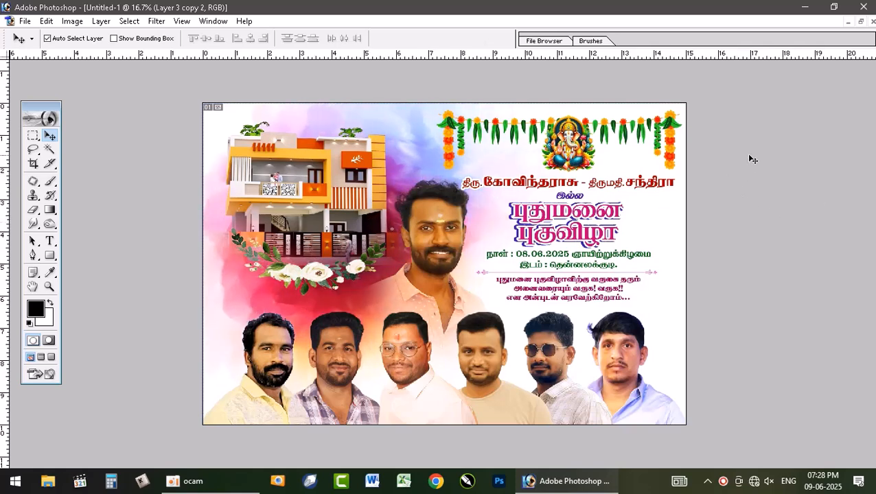
Step: Add a new empty layer directly above the white Background, below the watercolour layers
key("F7")
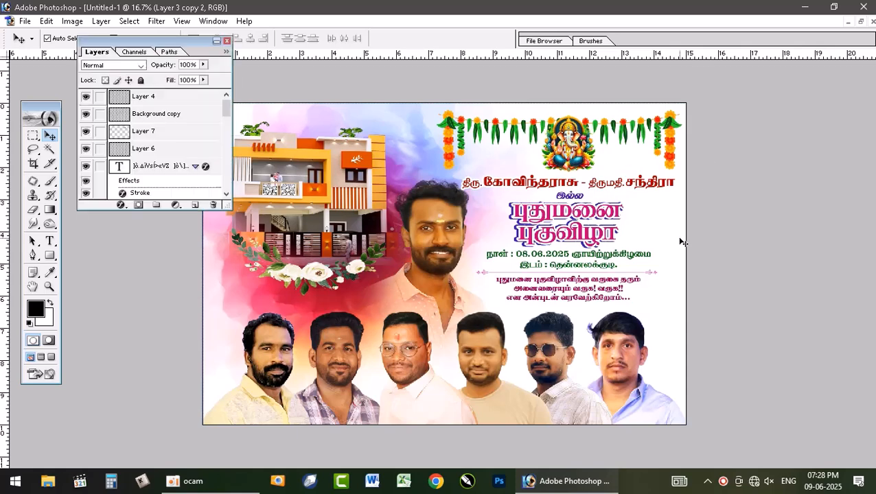
key("alt+bracketleft")
key("alt+bracketleft")
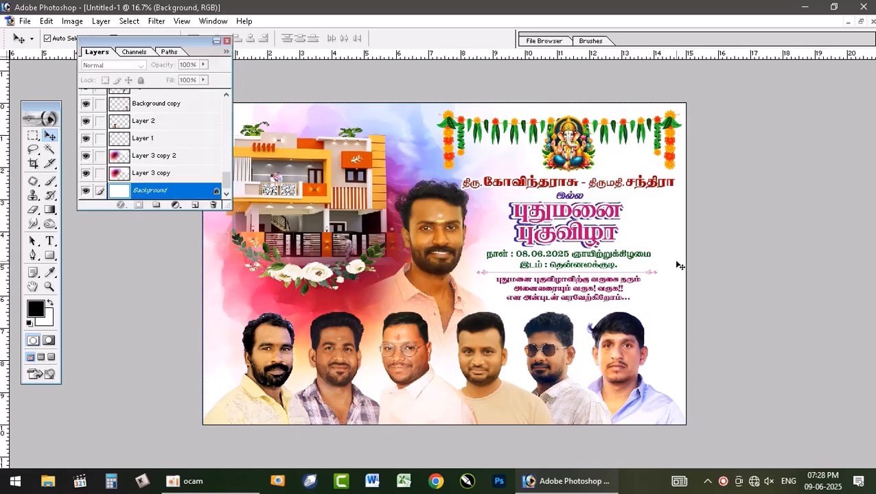
key("ctrl+shift+n")
key("Return")
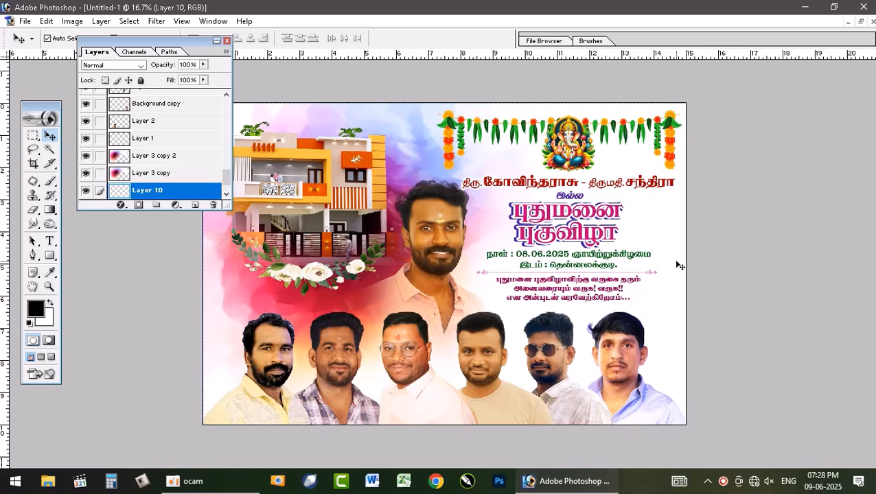
Step: Sample the light pink F4B7E4 from the artwork as the foreground colour and fill the new layer with it
left_click(50, 273)
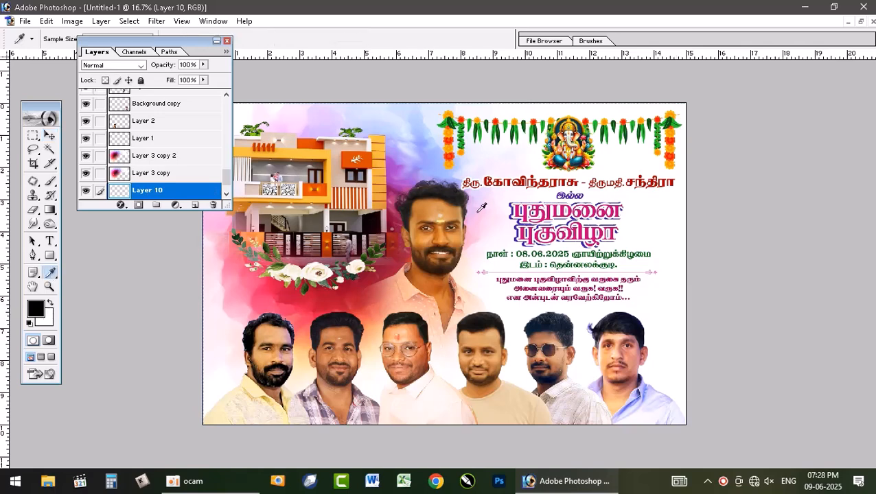
left_click(414, 243)
left_click(34, 309)
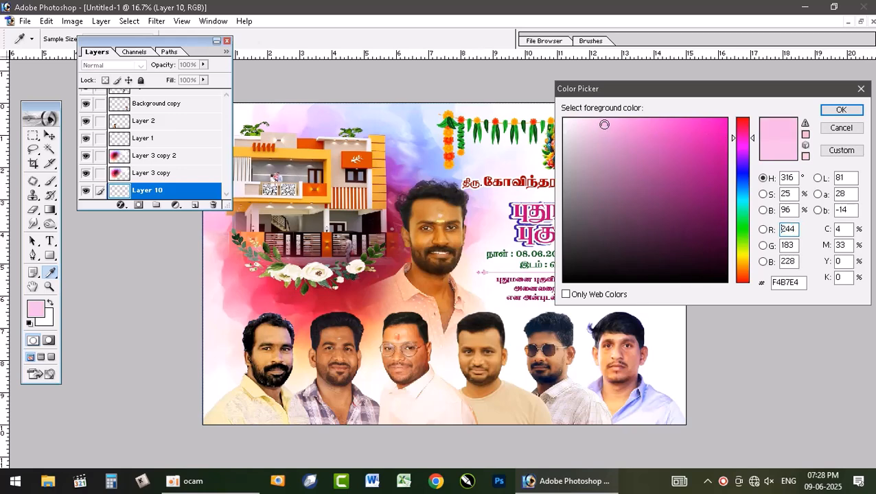
left_click(835, 113)
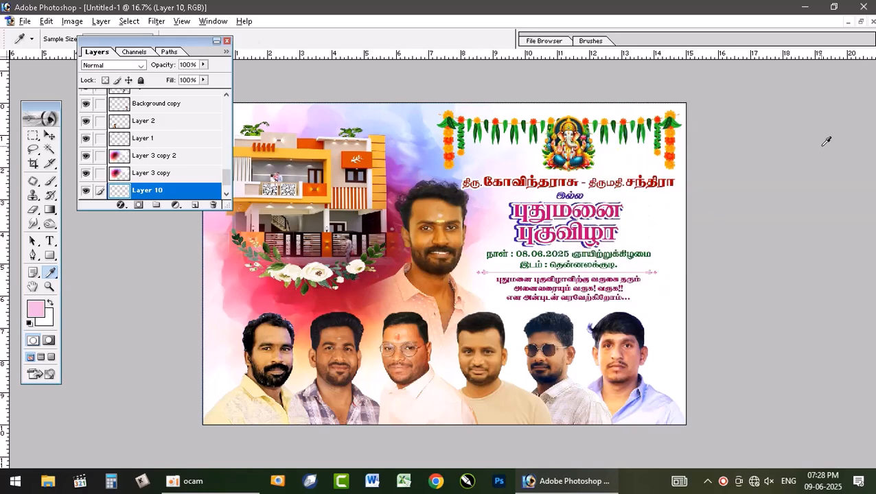
key("alt+BackSpace")
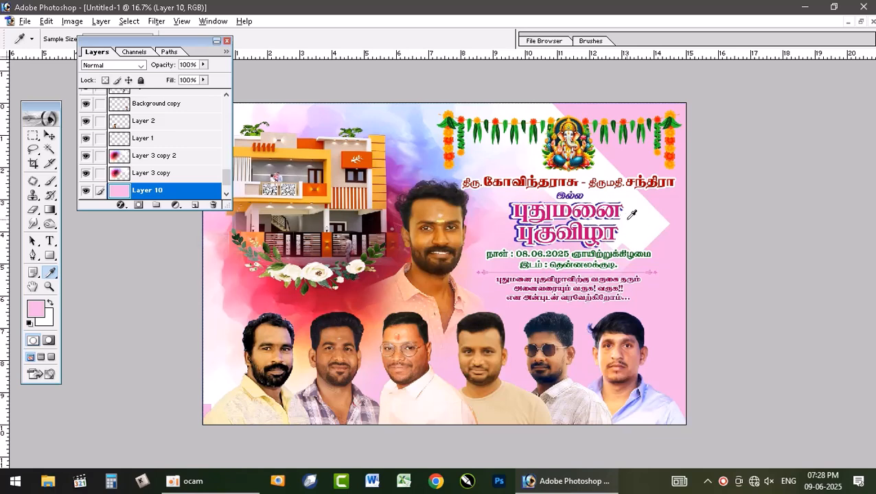
Step: Erase the hard white edges of both watercolour layers, Layer 3 copy and Layer 3 copy 2, around the invitation text
key("v")
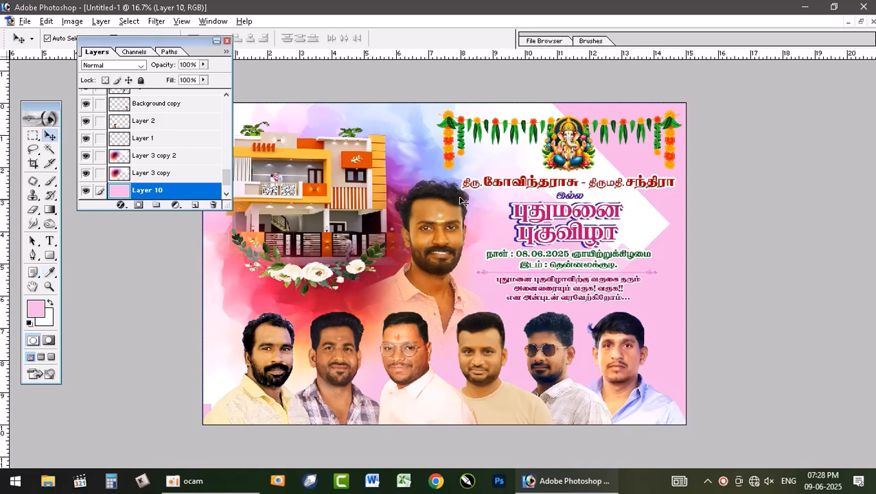
left_click(465, 184)
key("e")
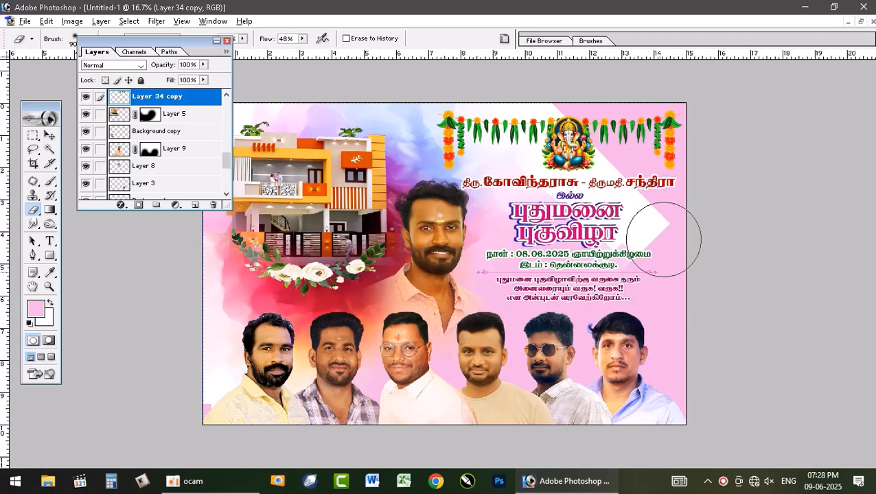
scroll(191, 138, "down", 2)
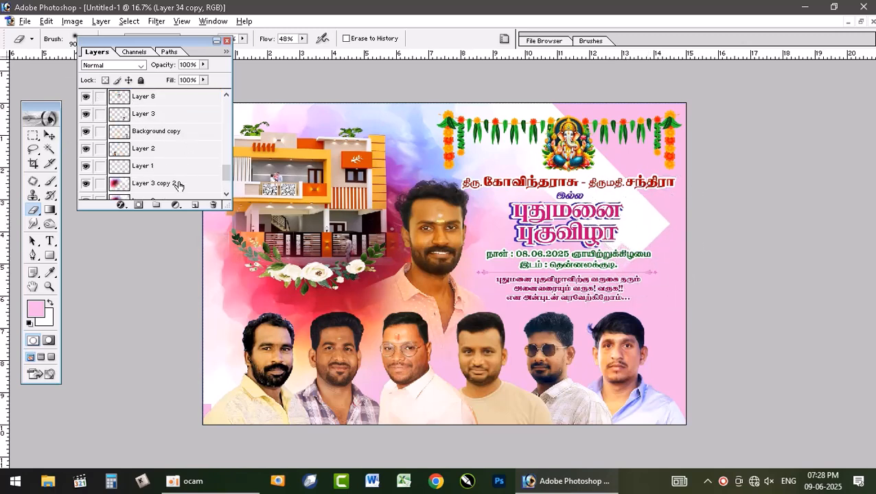
left_click(164, 183)
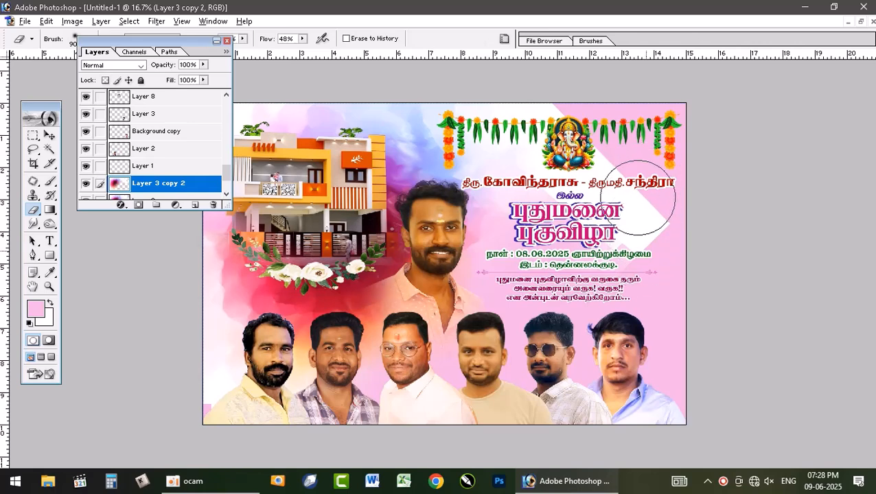
scroll(185, 179, "down", 1)
left_click(187, 183)
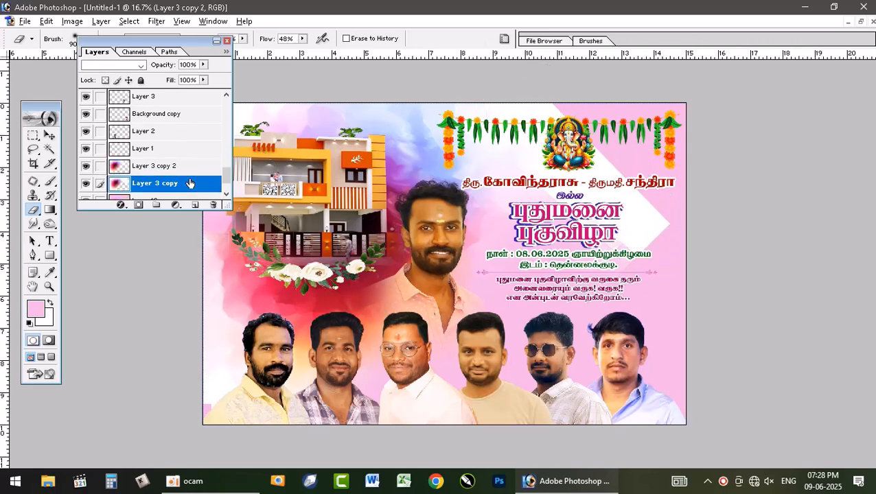
mouse_move(601, 234)
left_mouse_down()
mouse_move(658, 190)
mouse_move(655, 174)
mouse_move(661, 214)
mouse_move(565, 105)
mouse_move(615, 135)
left_mouse_up()
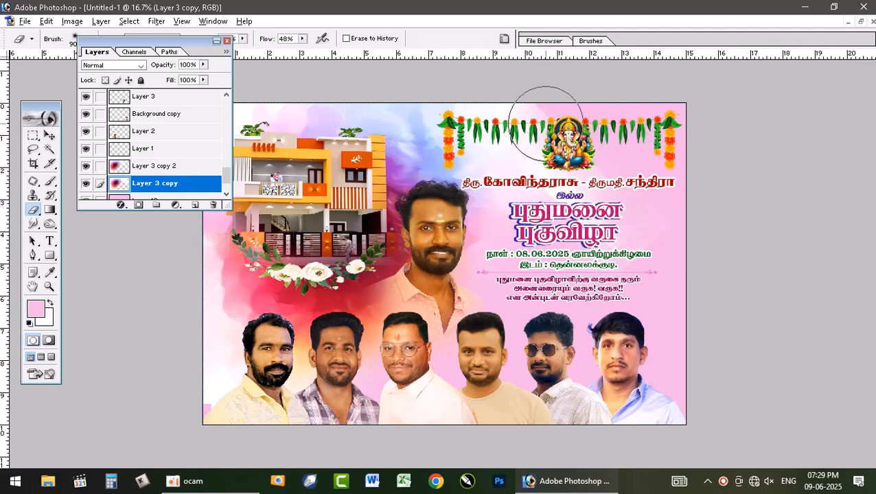
left_click(172, 165)
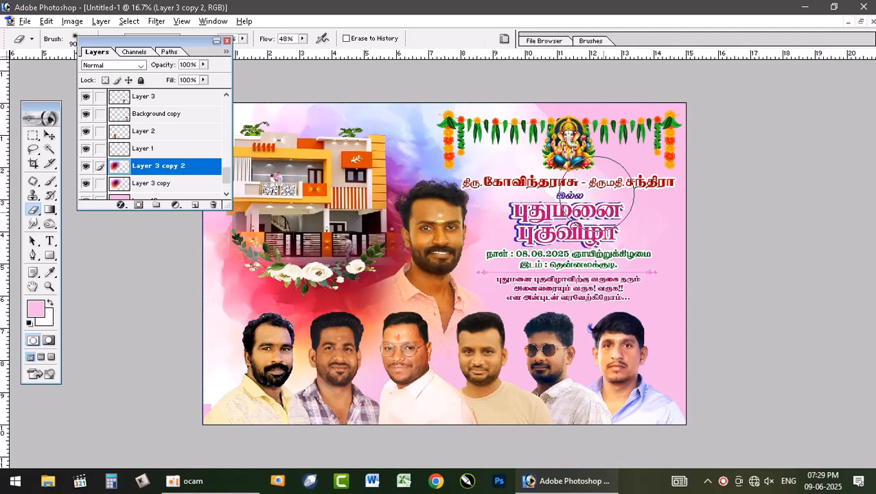
mouse_move(555, 155)
left_mouse_down()
mouse_move(552, 206)
mouse_move(545, 180)
mouse_move(527, 179)
mouse_move(674, 260)
left_mouse_up()
Step: Add a new layer above the watercolour layers and paint a soft white glow behind the invitation text with a much larger brush
key("ctrl+shift+n")
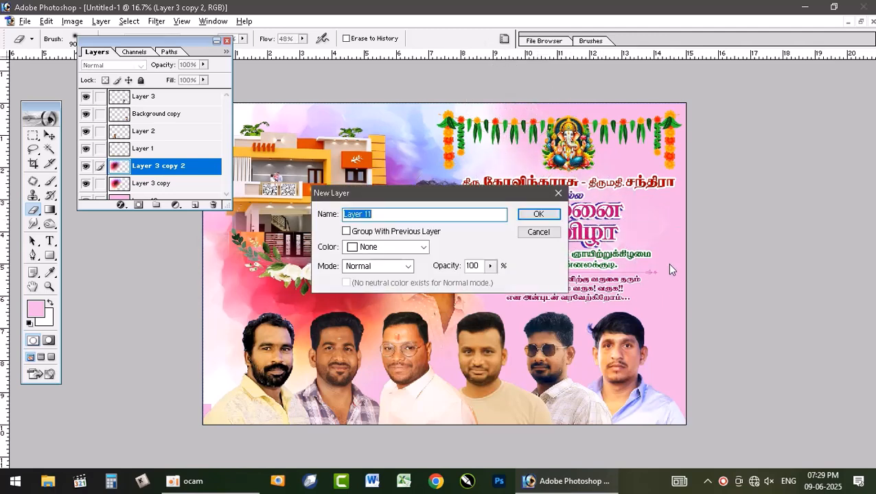
key("Return")
left_click(49, 303)
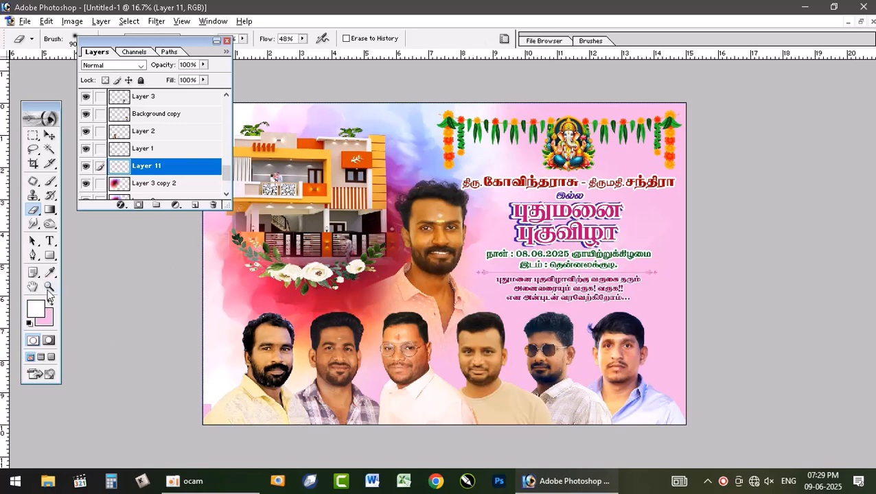
left_click(49, 180)
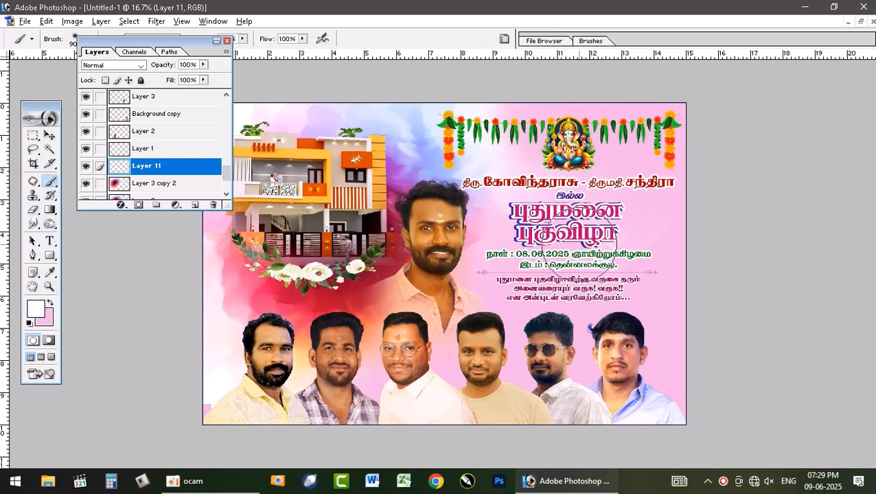
key("bracketright")
key("bracketright")
key("bracketright")
key("bracketright")
key("bracketright")
key("bracketright")
key("bracketright")
key("bracketright")
key("bracketright")
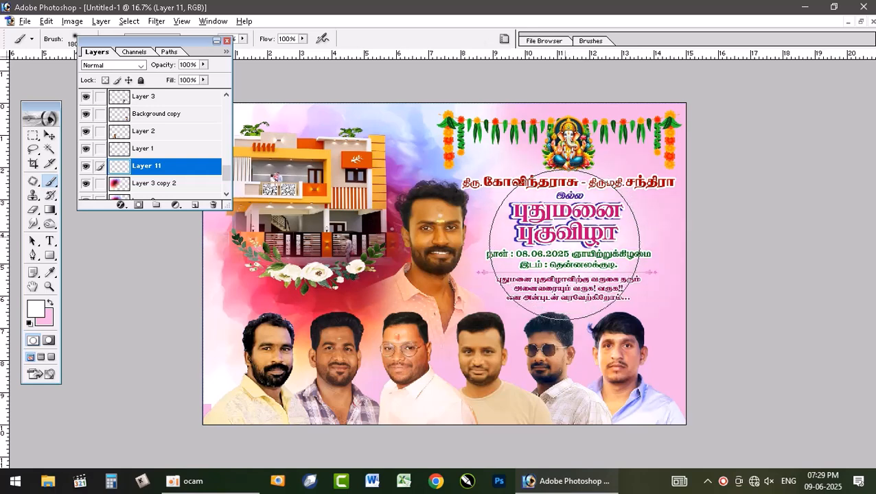
key("v")
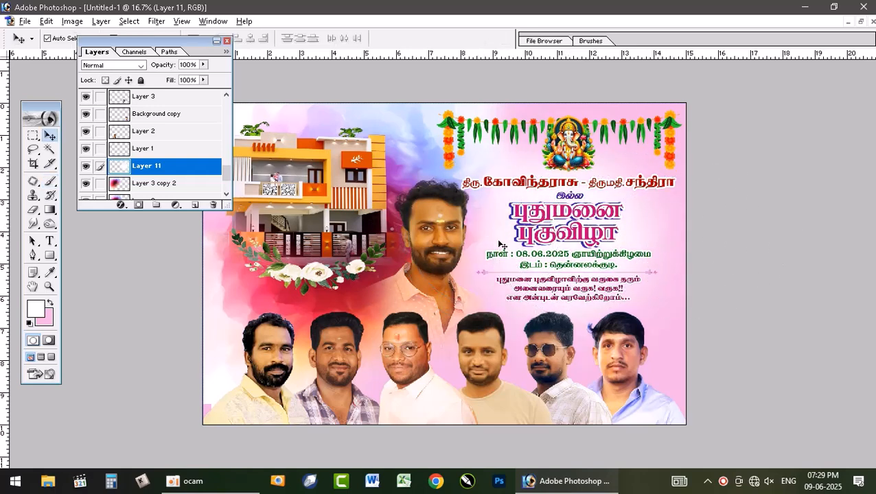
Step: Copy the wood-grain Overlay texture from the finished banner into the new document, directly above the pink fill layer
left_click(642, 254)
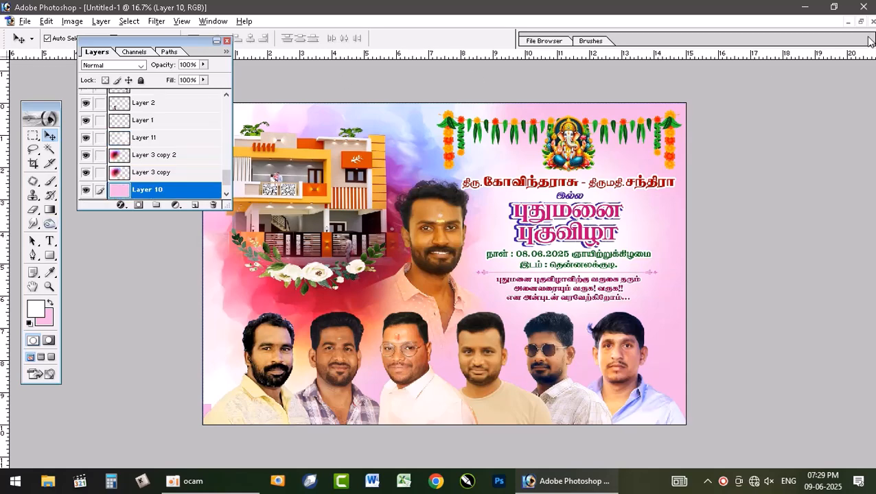
left_click(860, 22)
left_click(471, 130)
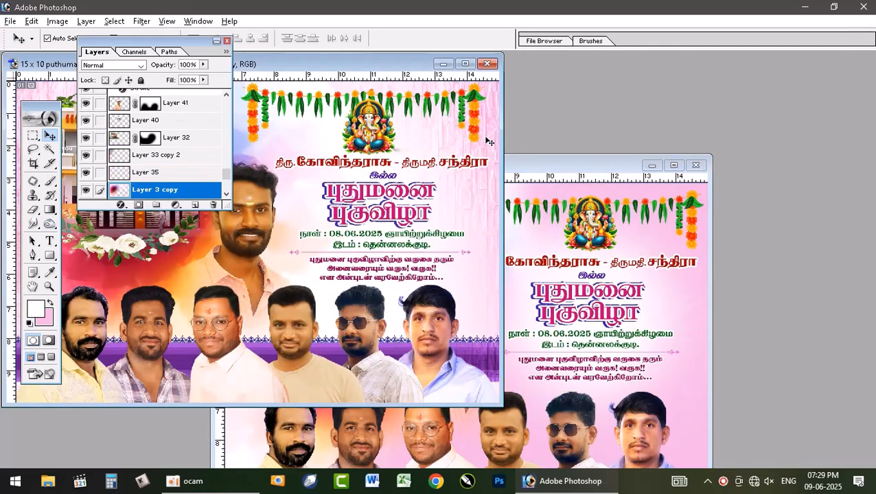
left_click_drag(684, 233, 683, 235)
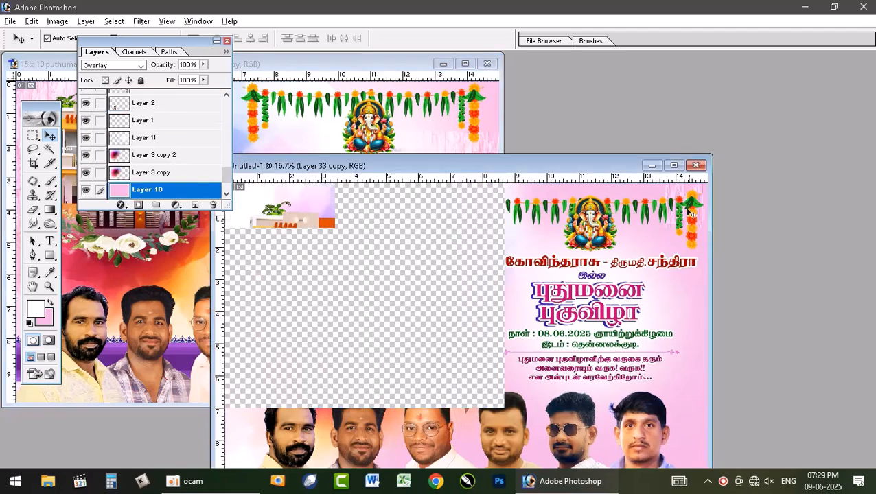
left_click(674, 165)
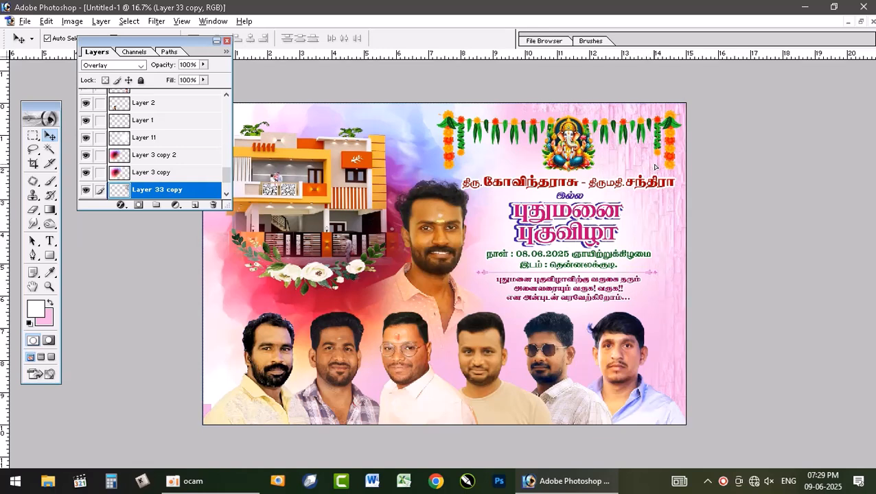
Step: Duplicate the wood-grain texture layer and flip the duplicate horizontally
key("e")
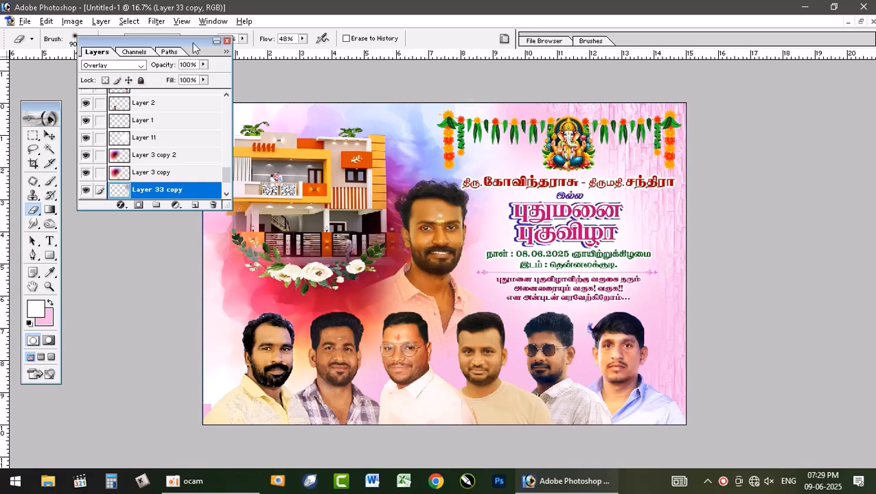
left_click(226, 41)
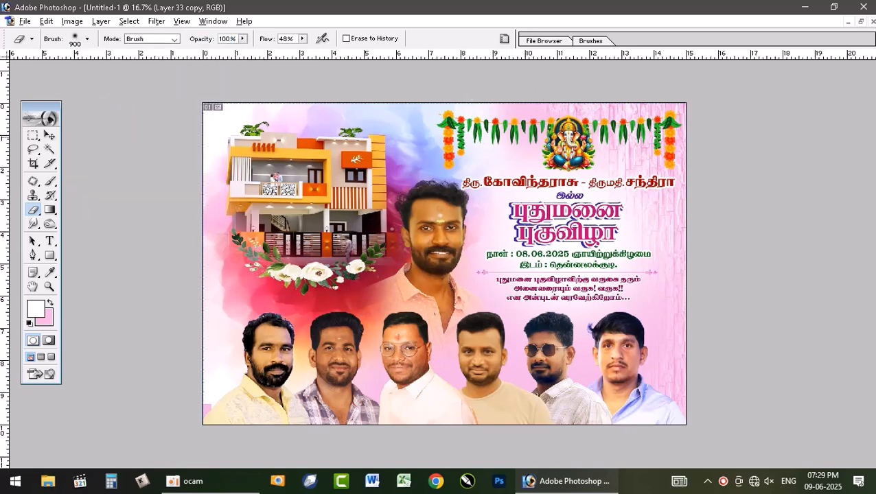
key("ctrl+j")
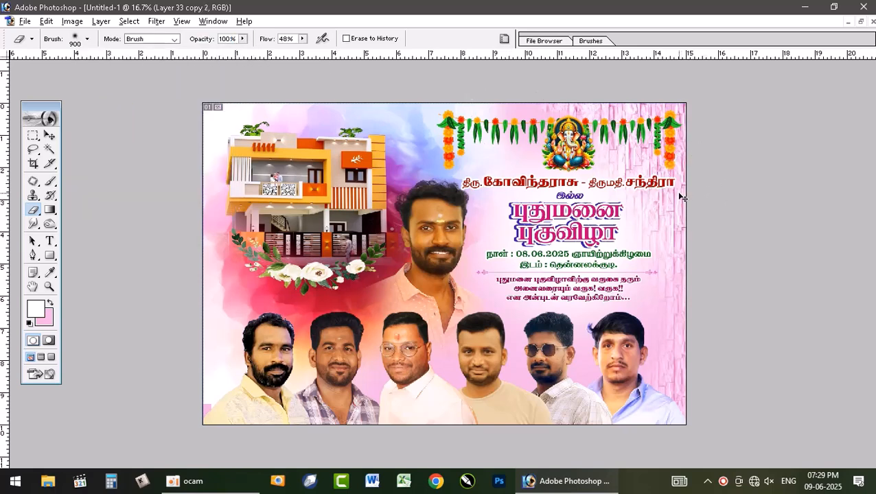
key("ctrl+t")
right_click(639, 164)
left_click(695, 312)
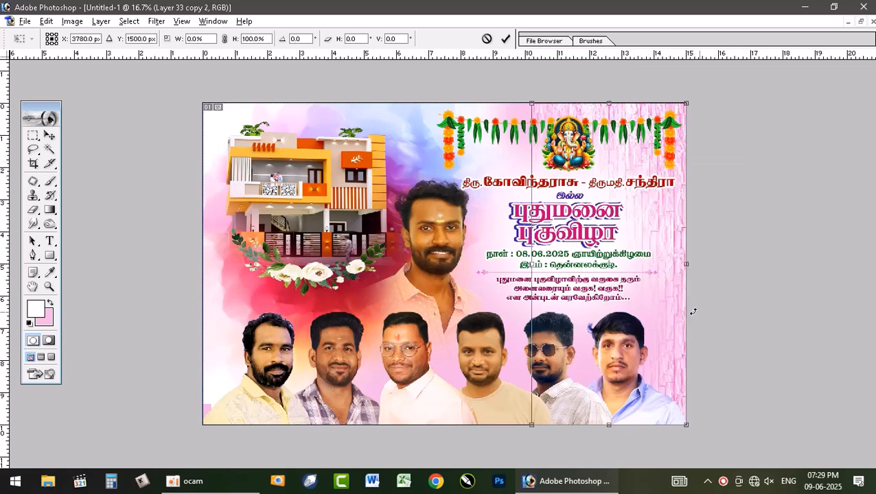
key("Return")
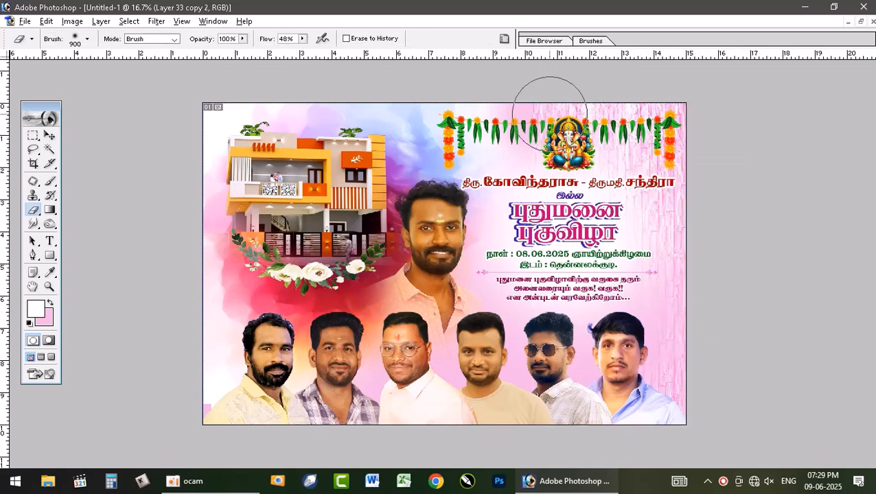
Step: Move the flipped wood-grain texture to the banner's left edge and send it behind the house
key("v")
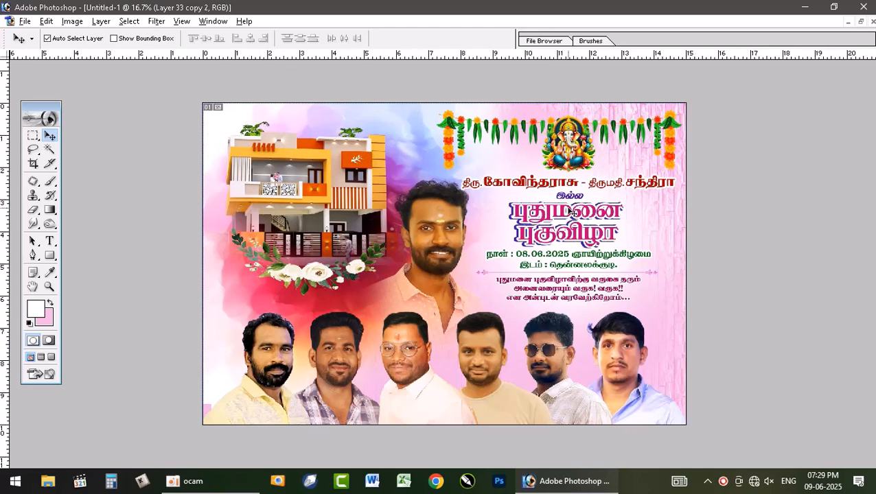
key("ctrl+z")
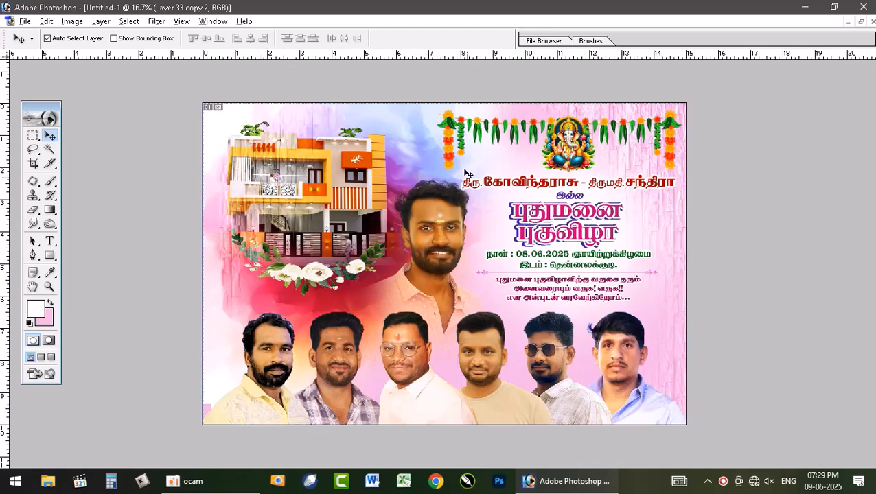
left_click_drag(311, 129, 295, 129)
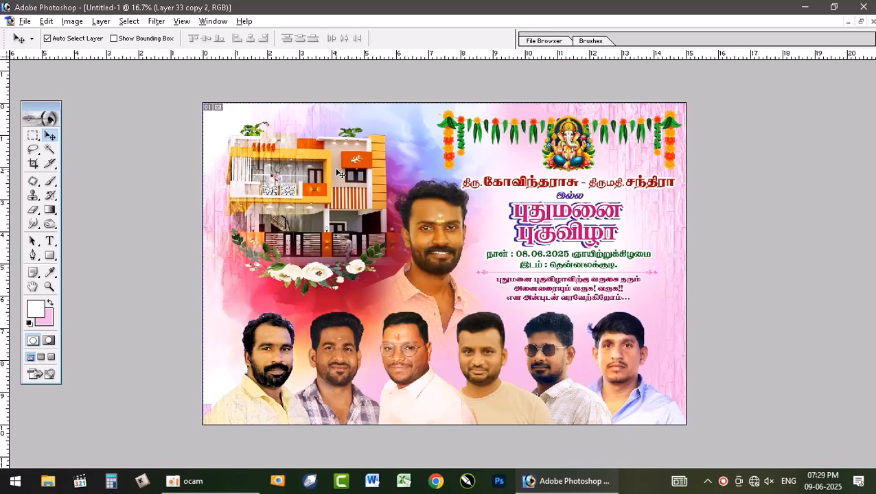
key("ctrl+[")
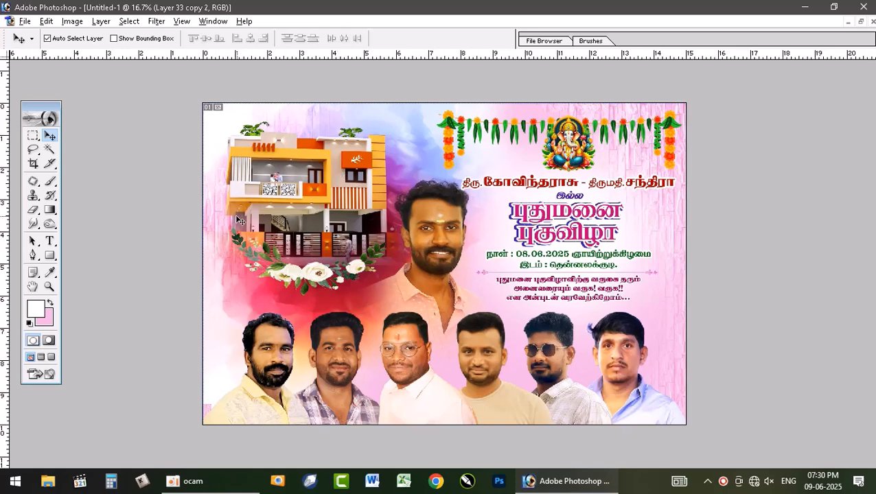
Step: Copy the purple band with its ornamental border from the finished banner into the new document and lower it behind the six portraits
left_click(865, 24)
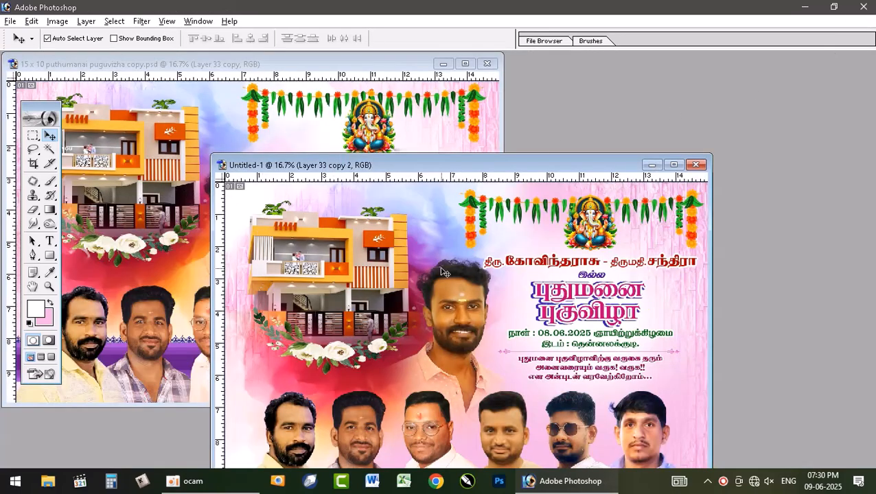
left_click(405, 113)
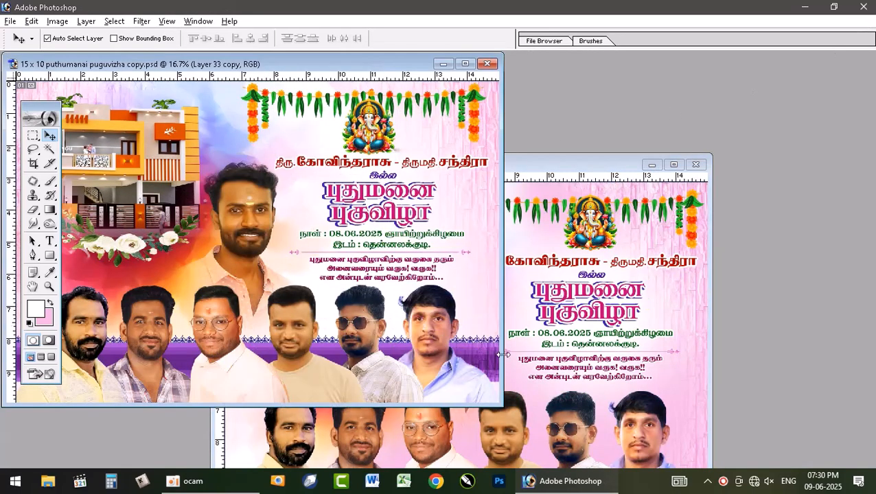
left_click(393, 354)
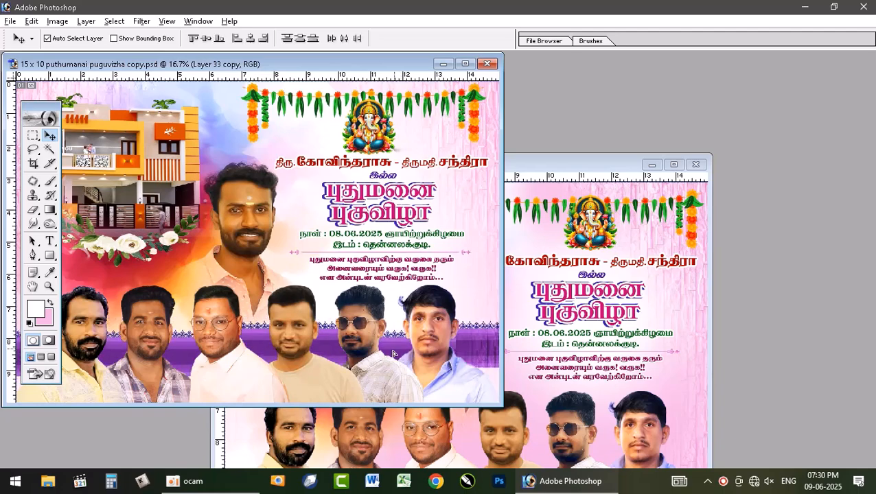
left_click_drag(393, 354, 582, 453)
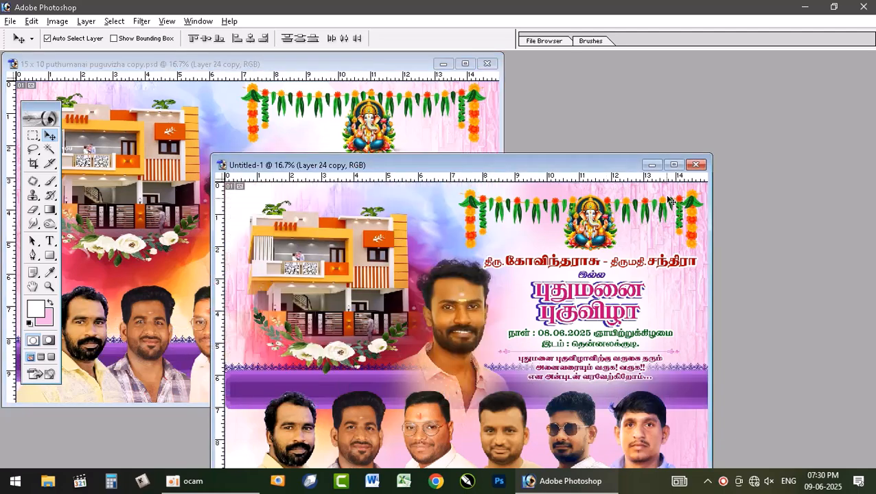
left_click(674, 165)
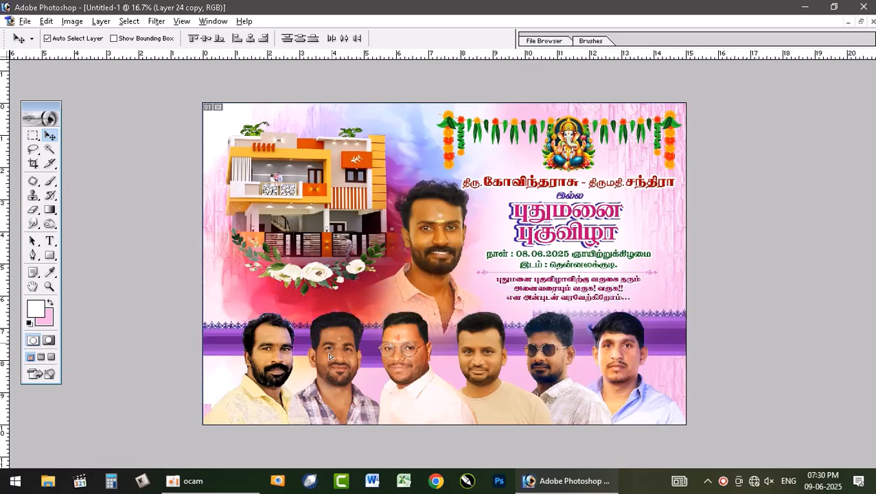
left_click_drag(329, 357, 327, 373)
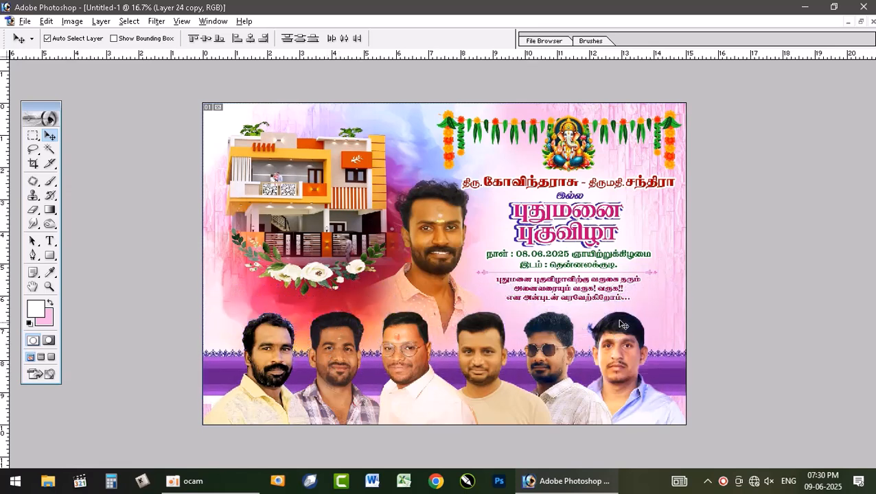
Step: Try filling Layer 10 with pink and bringing the white glow, Layer 11, to the front, undoing each change
left_click(677, 318)
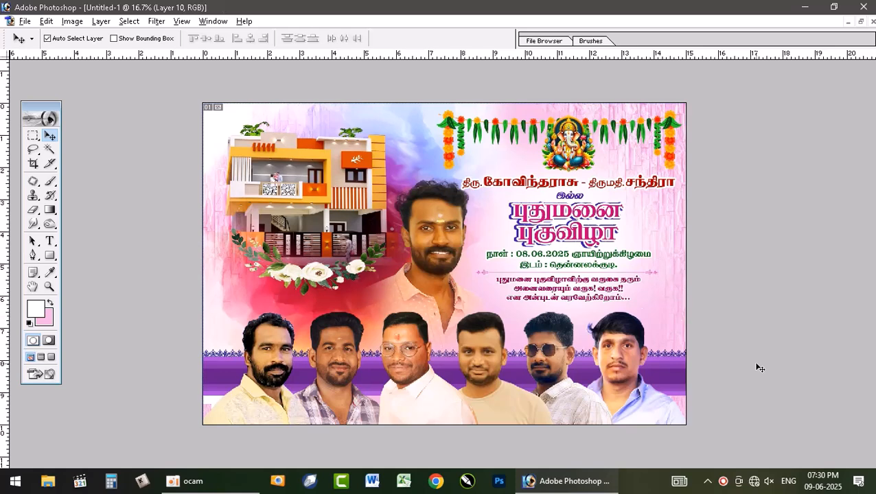
key("ctrl+BackSpace")
key("ctrl+z")
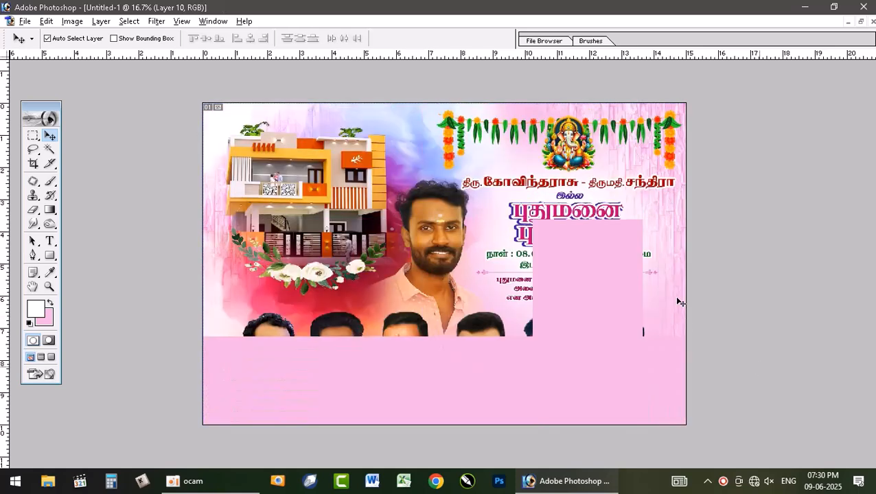
right_click(672, 259)
left_click(704, 272)
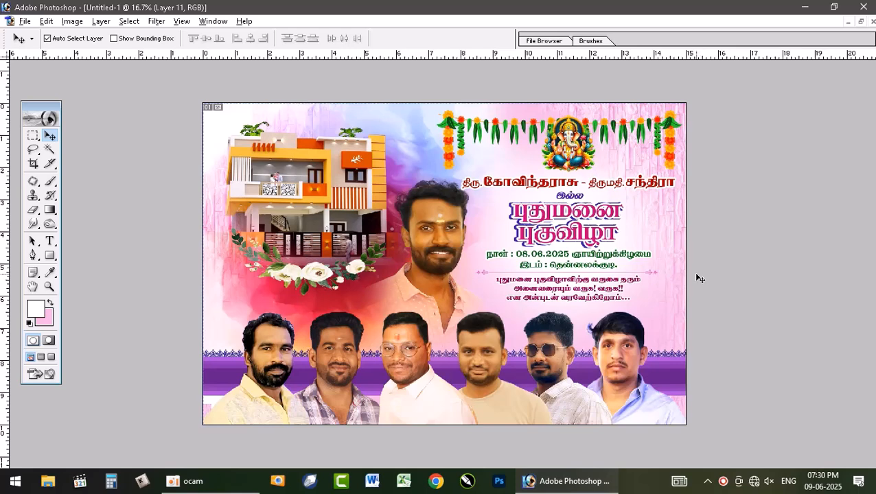
key("ctrl+shift+]")
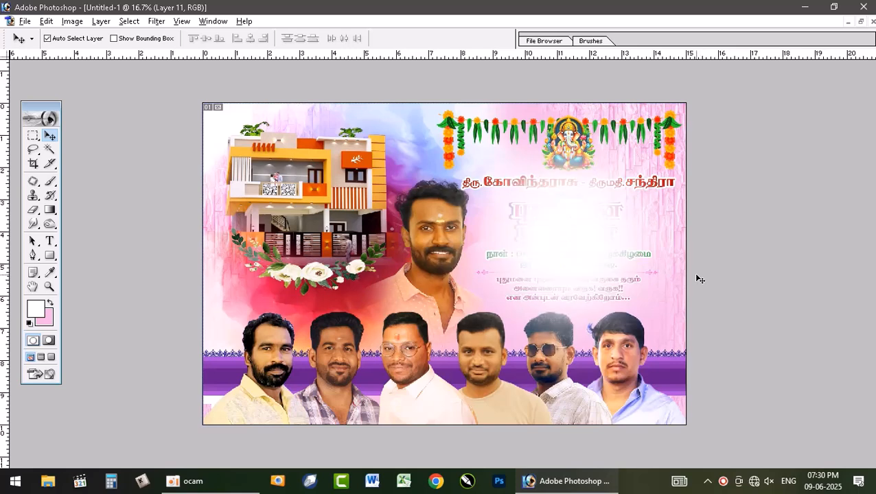
key("ctrl+z")
Step: Bring the original wood-grain texture, Layer 33 copy, to the top of the layer stack
key("F7")
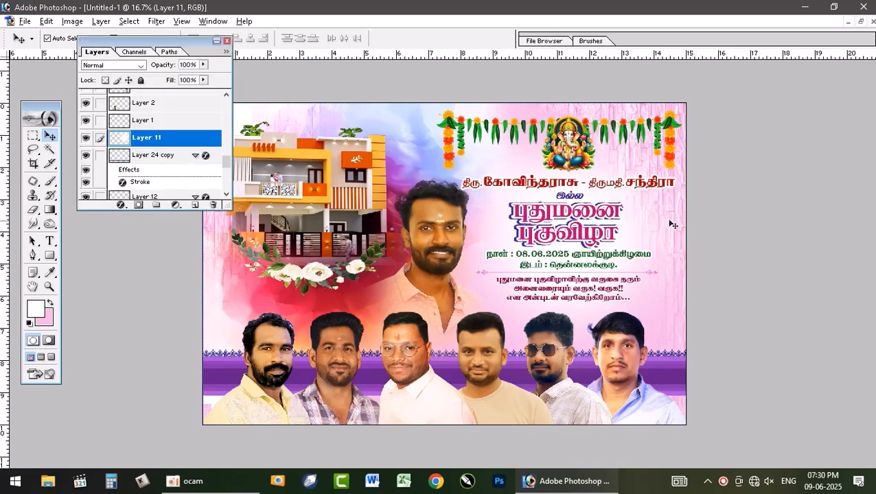
left_click(675, 206)
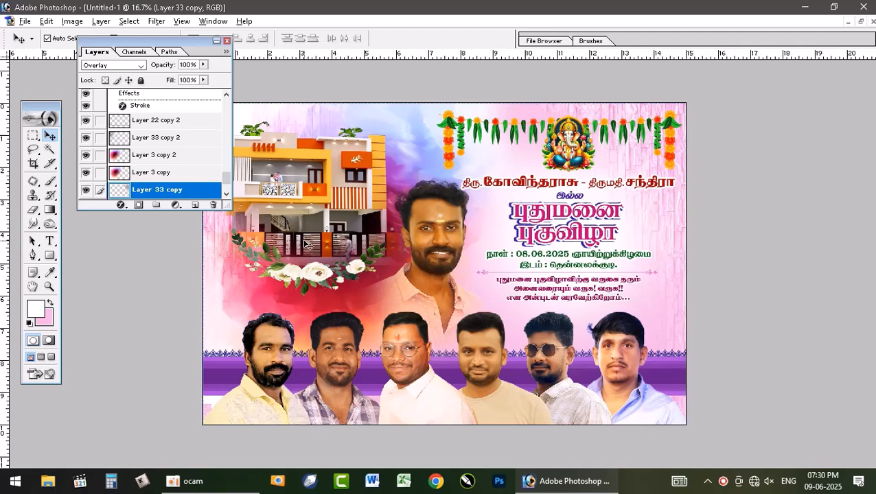
key("ctrl+shift+]")
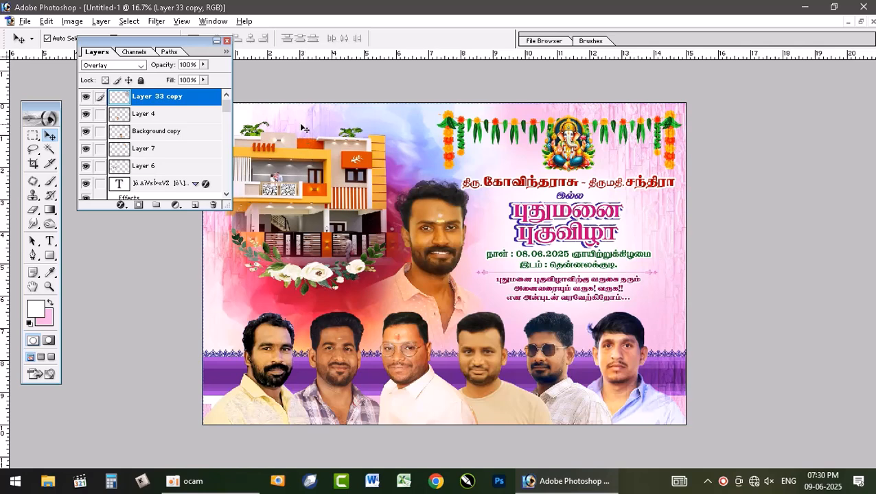
left_click(216, 41)
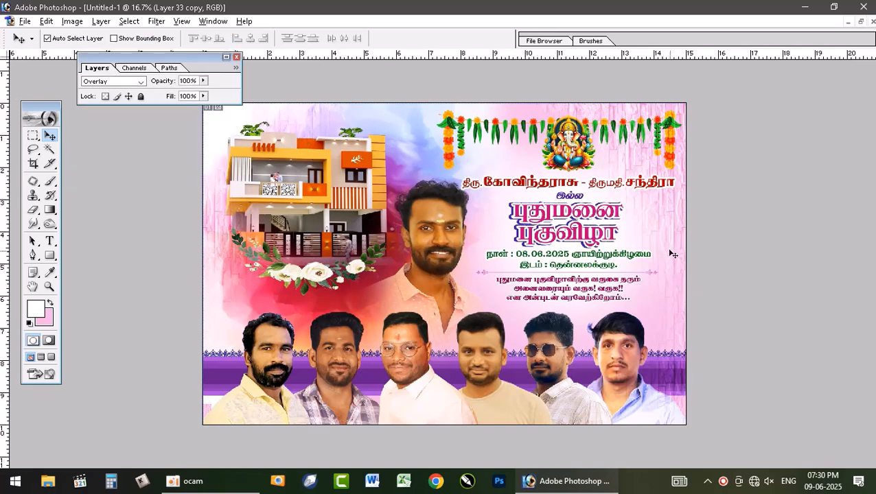
Step: Bring the mirrored wood-grain texture, Layer 33 copy 2, to the top of the layer stack
right_click(217, 223)
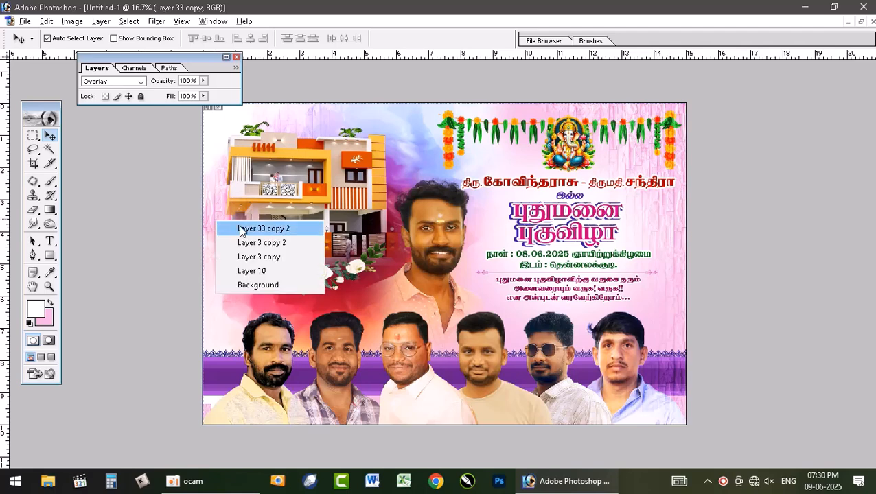
left_click(242, 241)
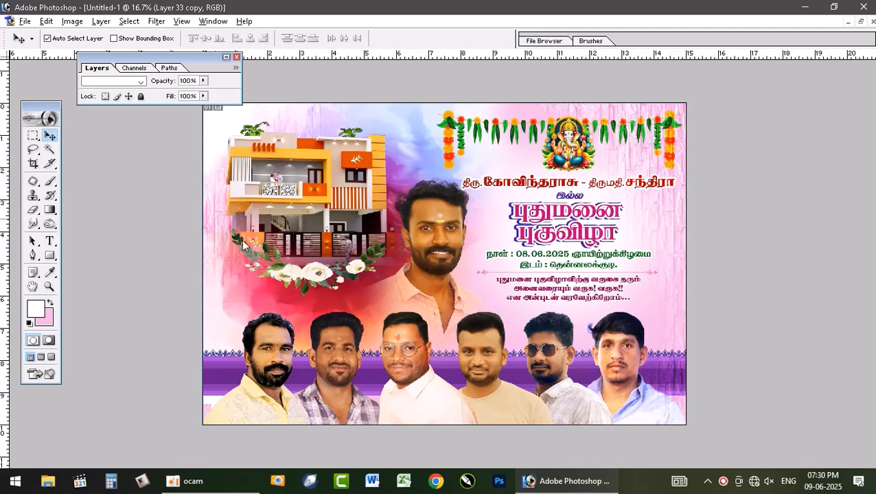
right_click(219, 208)
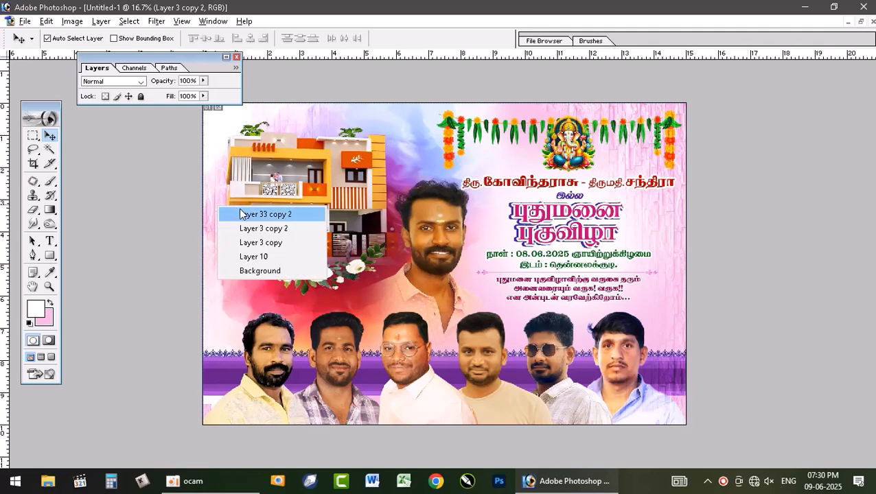
left_click(241, 214)
key("ctrl+shift+]")
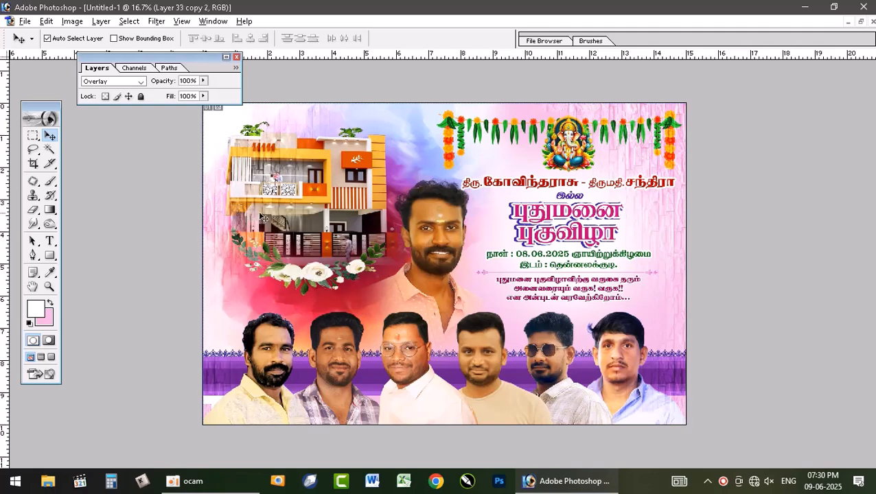
Step: Bring the house in front of the texture and shift it slightly down, and nudge the large central portrait slightly left
left_click(338, 186)
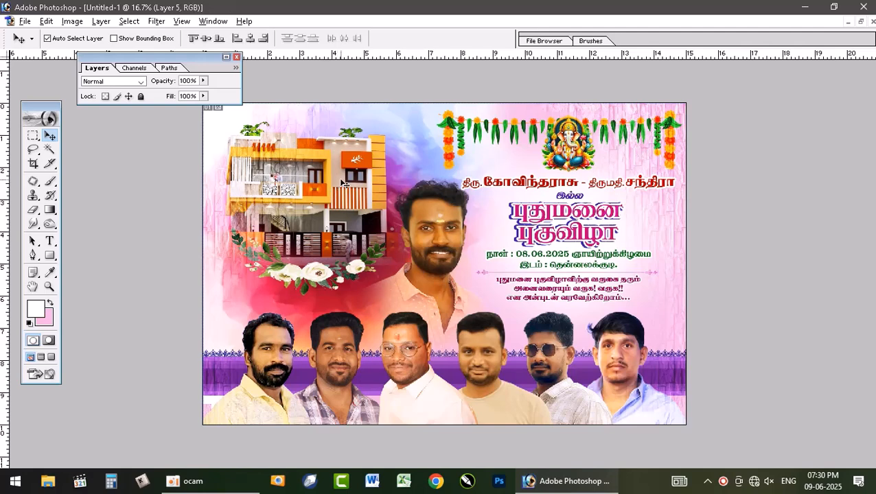
key("ctrl+shift+]")
left_click_drag(284, 202, 284, 207)
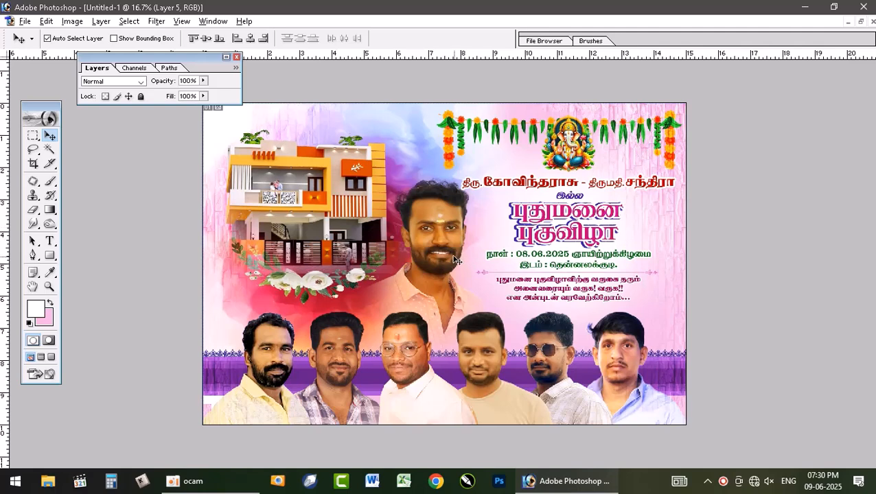
left_click_drag(441, 248, 437, 249)
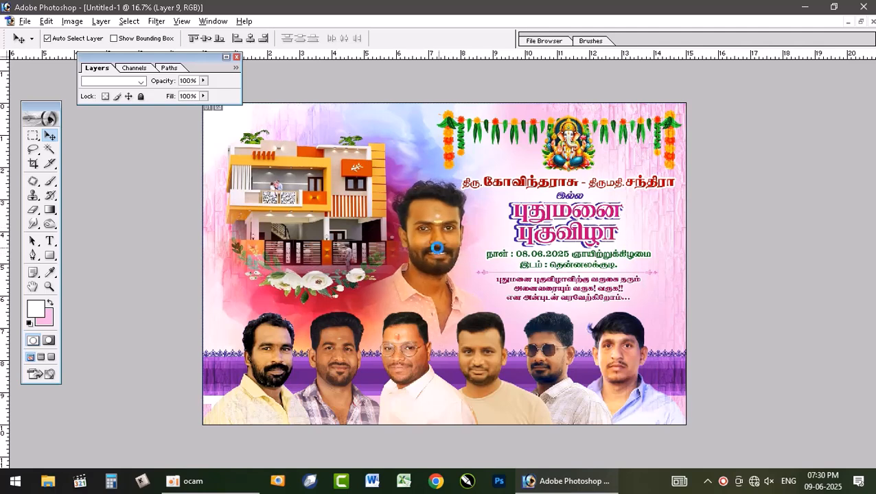
Step: Open the Texturizer filter for the watercolour layer, Layer 3 copy 2, and show its available texture types
left_click(412, 160)
left_click(153, 21)
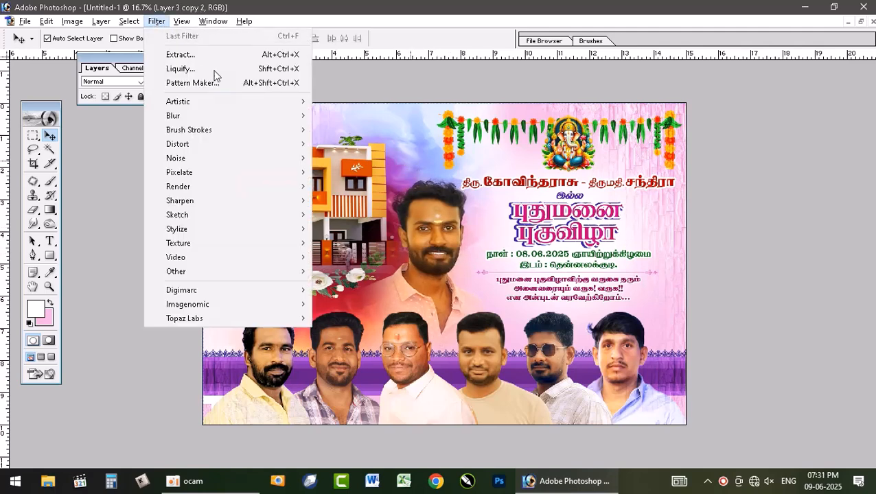
mouse_move(199, 233)
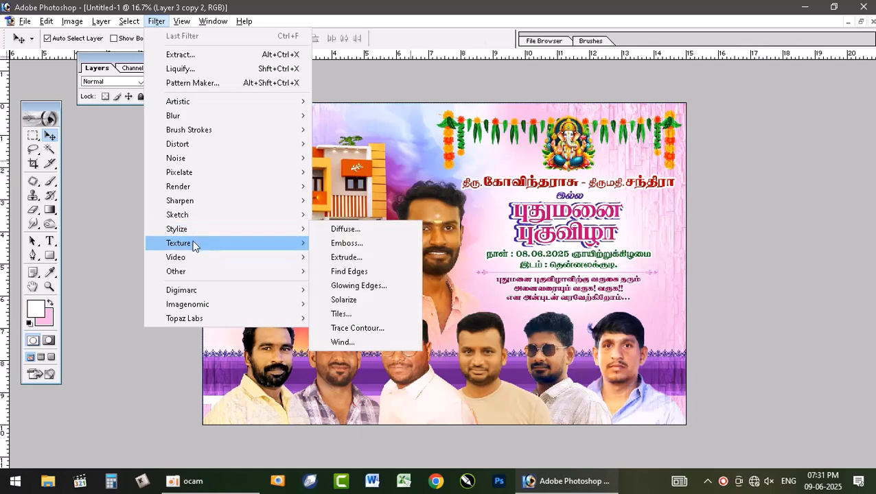
left_click(355, 314)
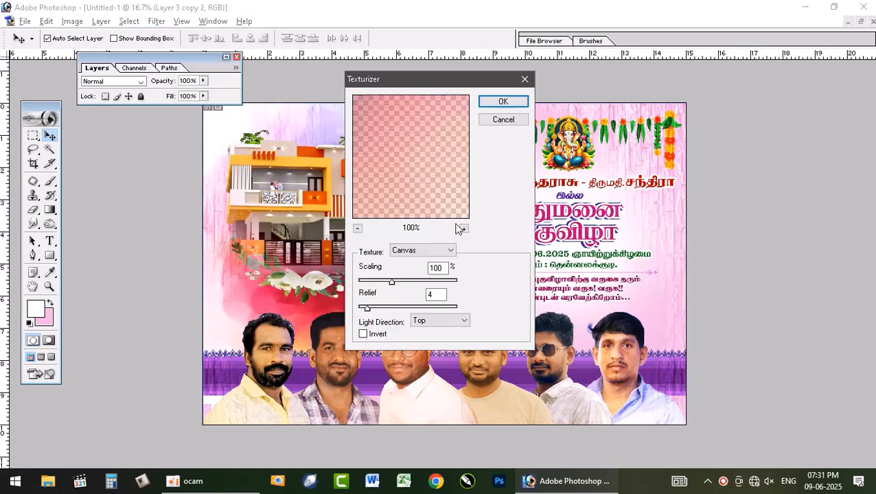
left_click(428, 252)
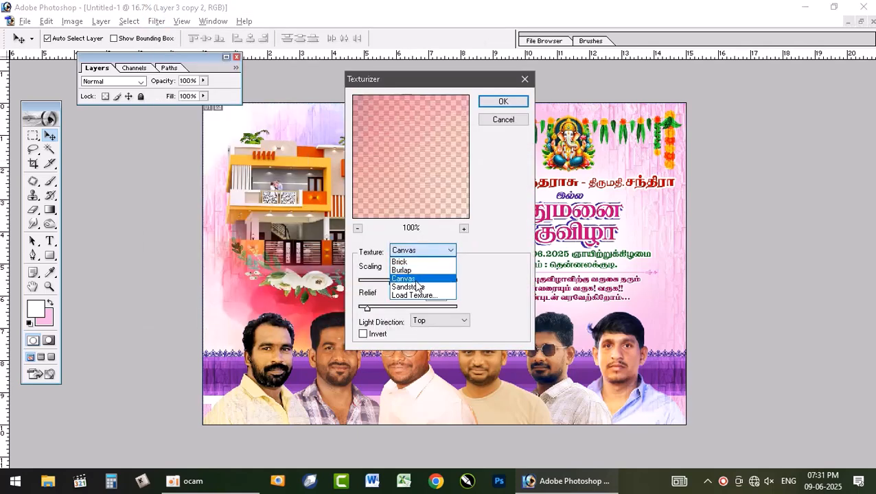